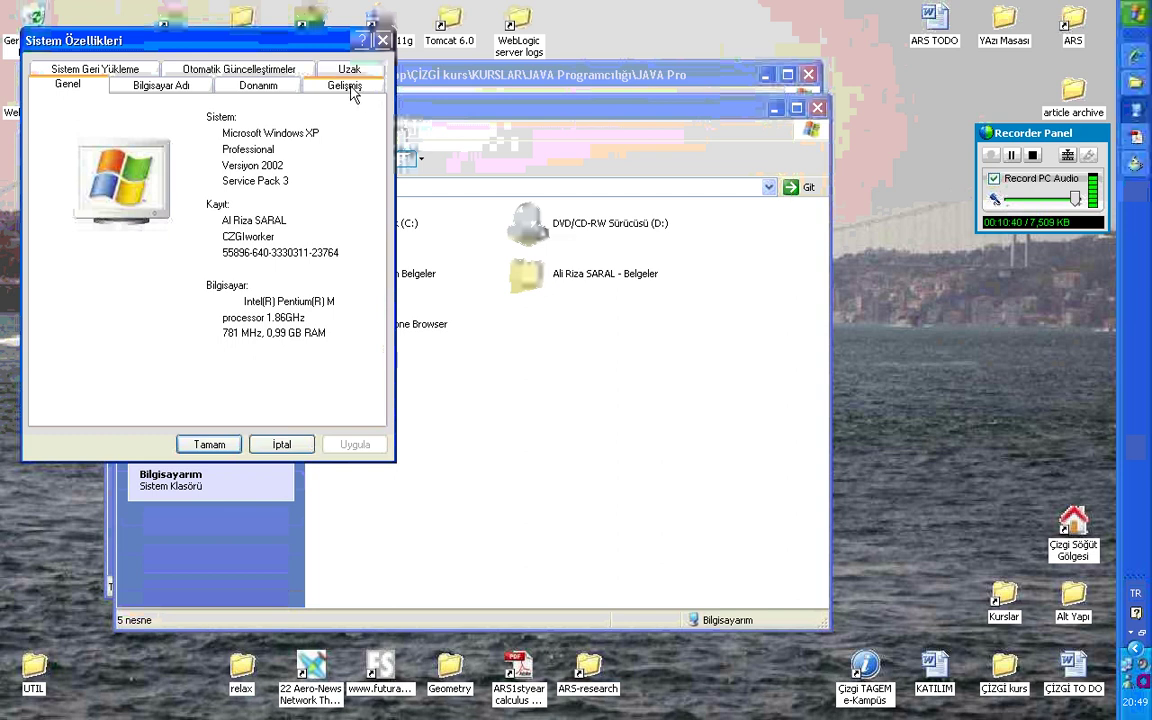
Open the environment variables in the advanced system properties and select JAVA_HOME among the system variables.
click(349, 88)
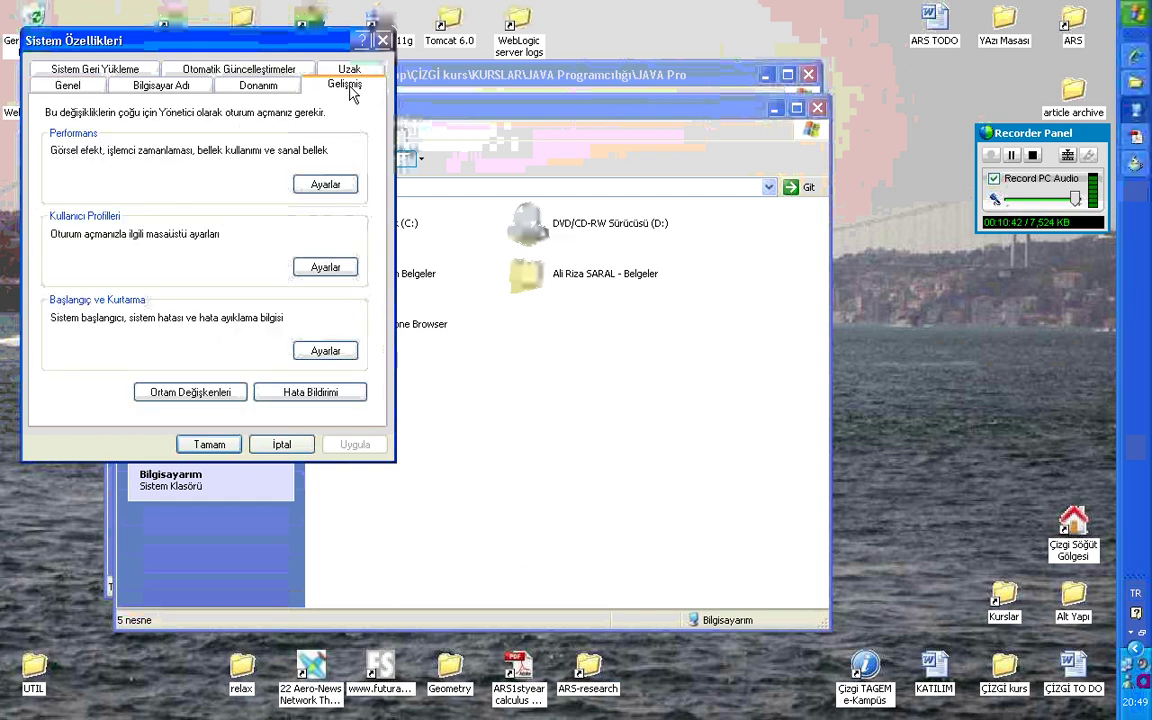
click(198, 396)
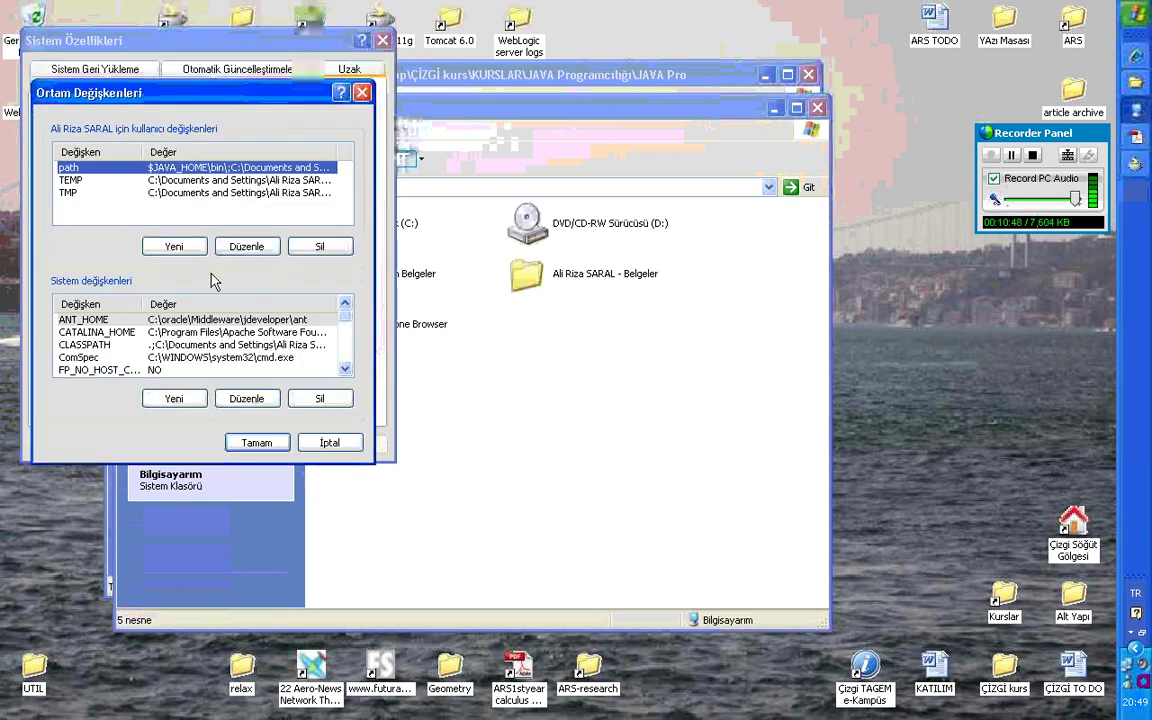
click(344, 368)
click(344, 368)
click(344, 368)
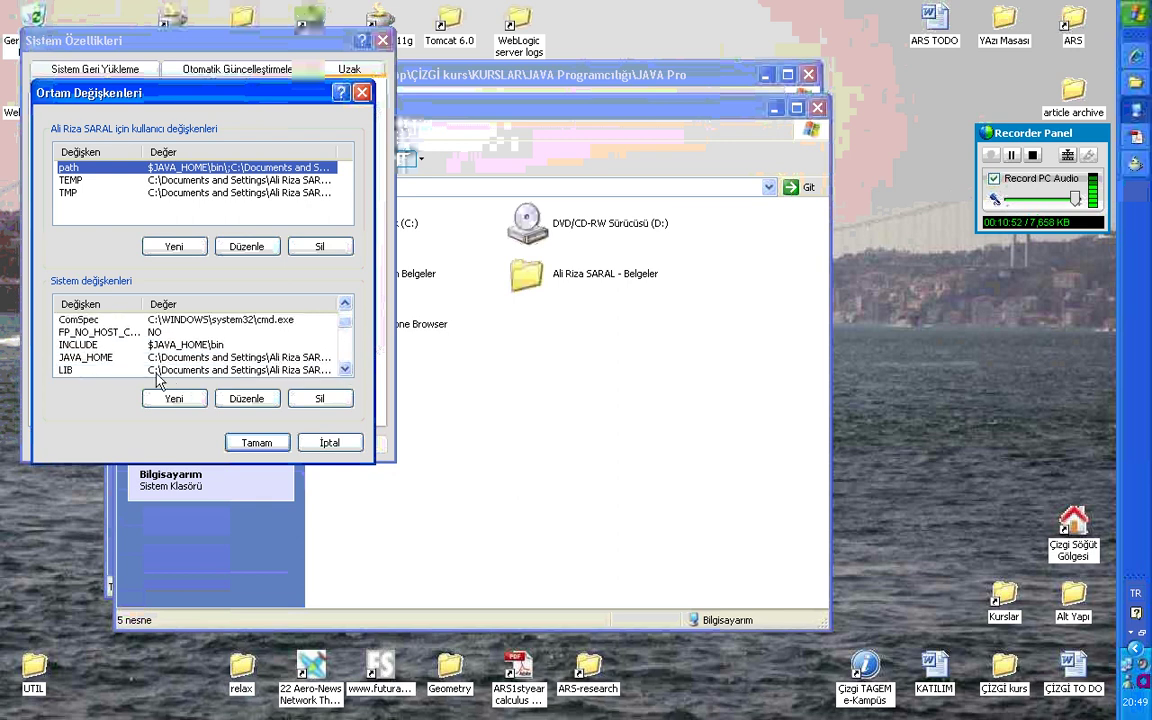
click(103, 357)
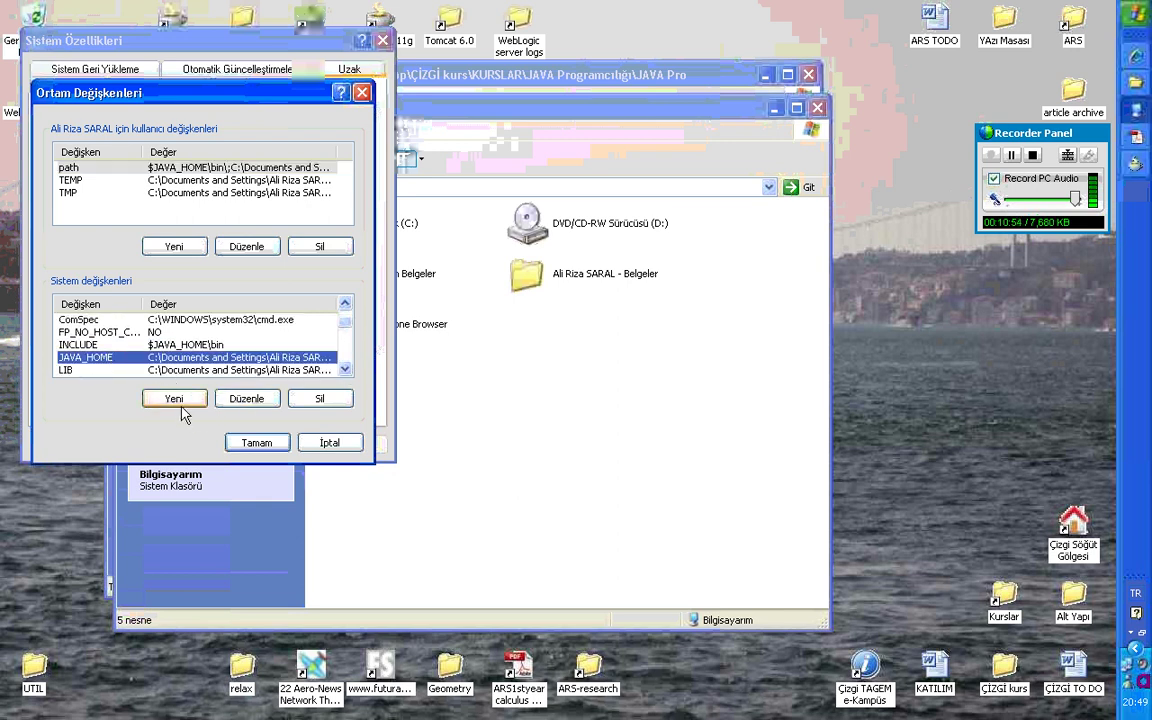
Try to add a new system variable named JAVA_HOME, and leave the environment variables without saving.
click(180, 400)
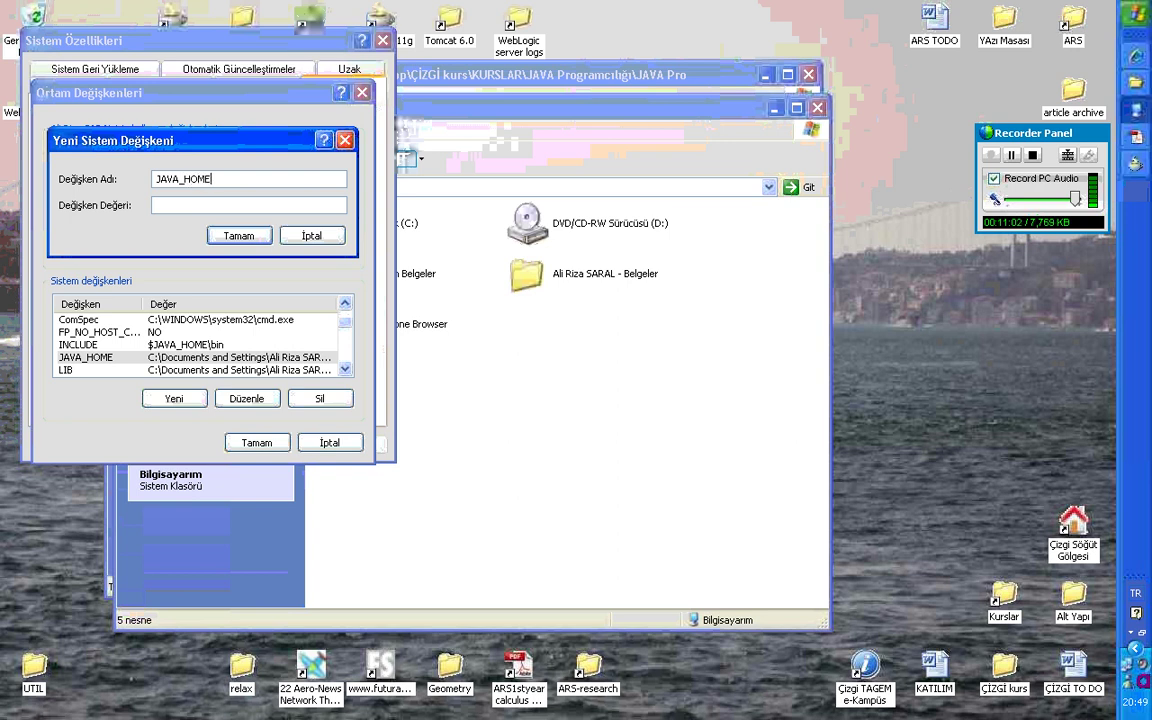
click(312, 236)
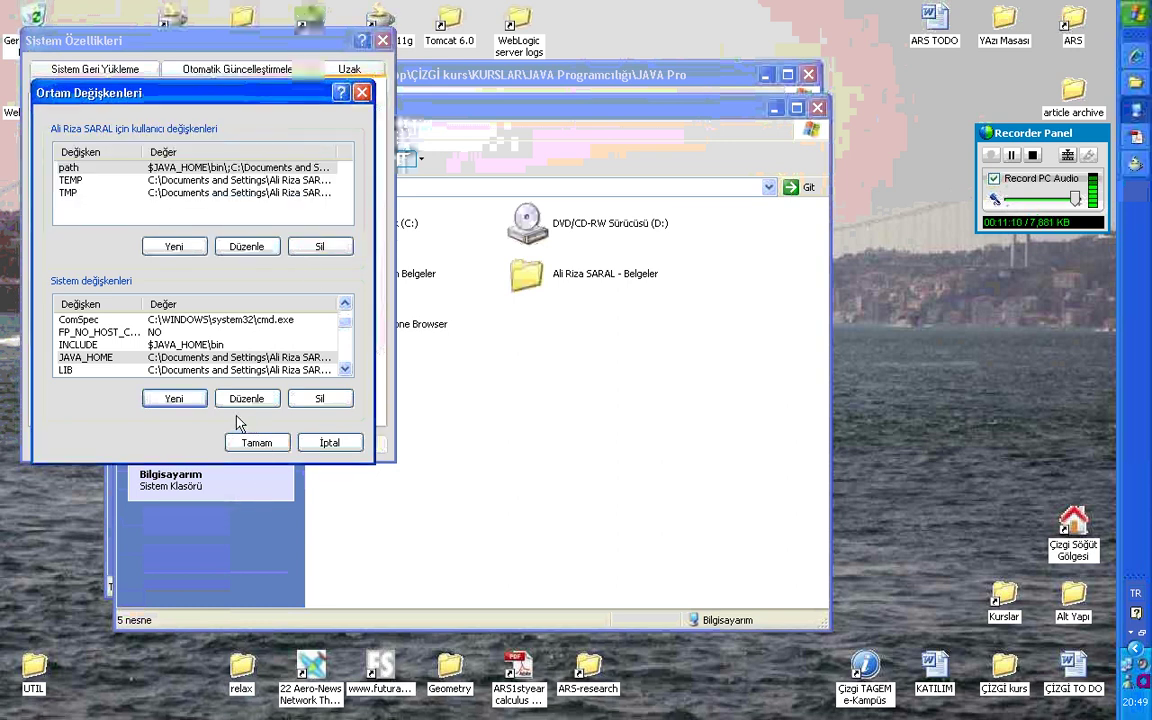
click(330, 443)
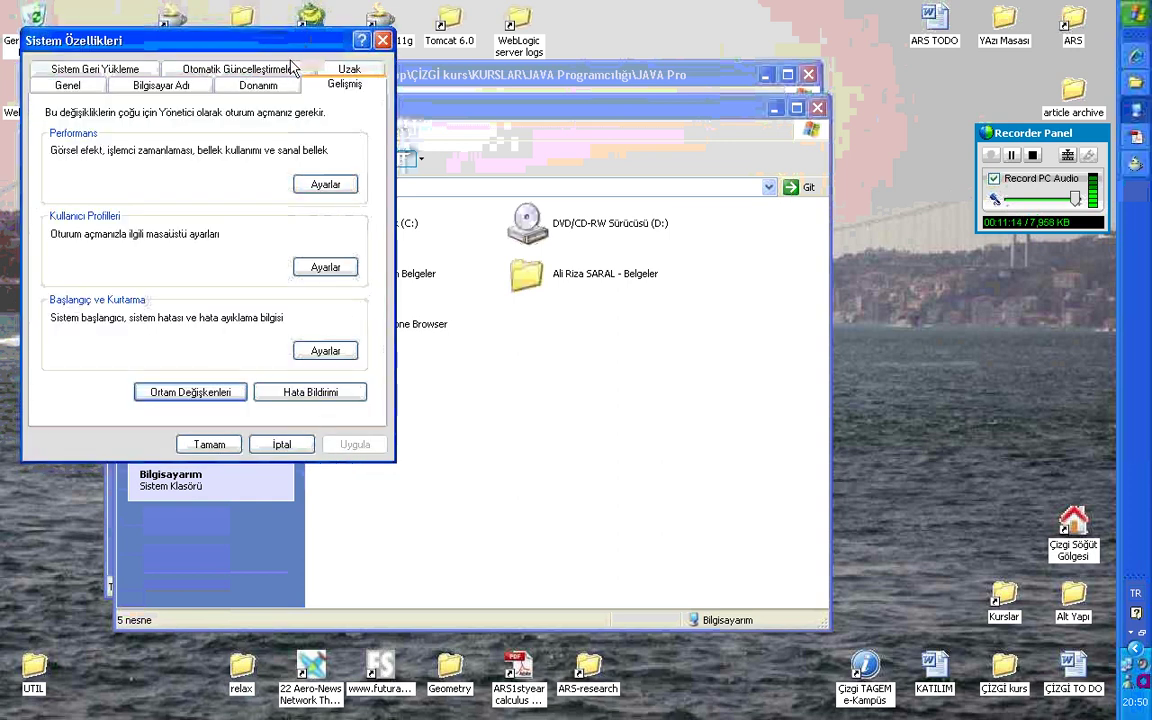
Move the system properties, Bilgisayarım and course notes windows aside to uncover the folders on the desktop.
drag(338, 262, 435, 262)
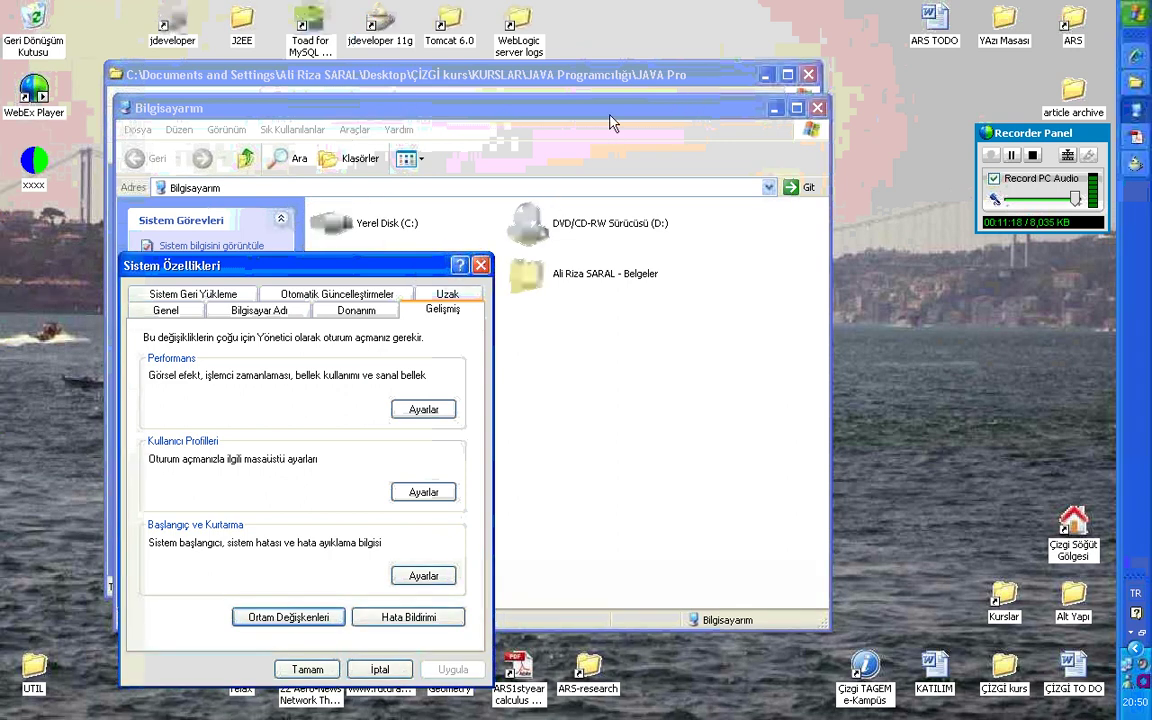
click(435, 108)
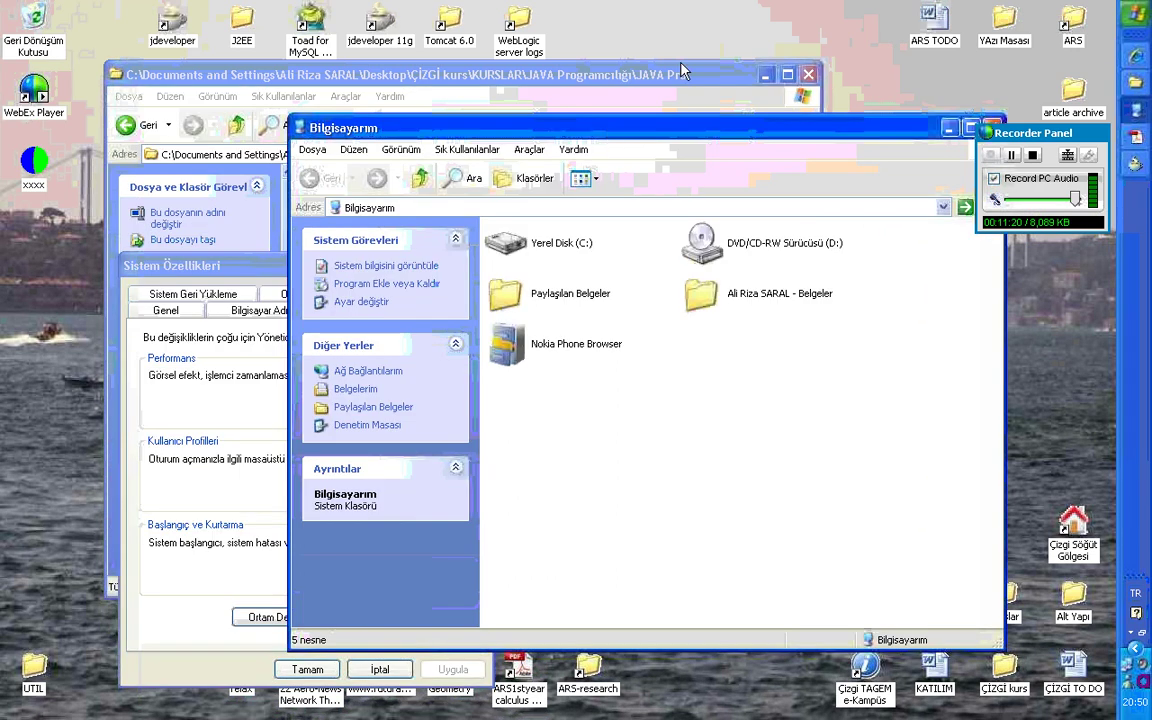
click(683, 72)
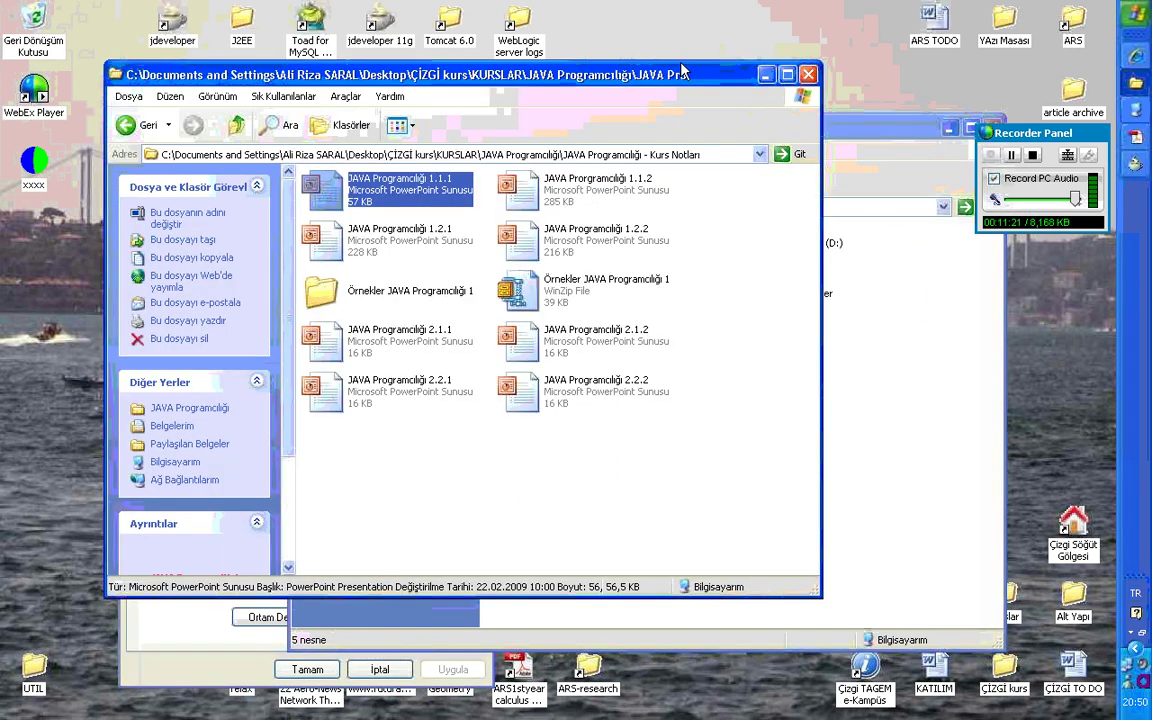
drag(683, 72, 803, 68)
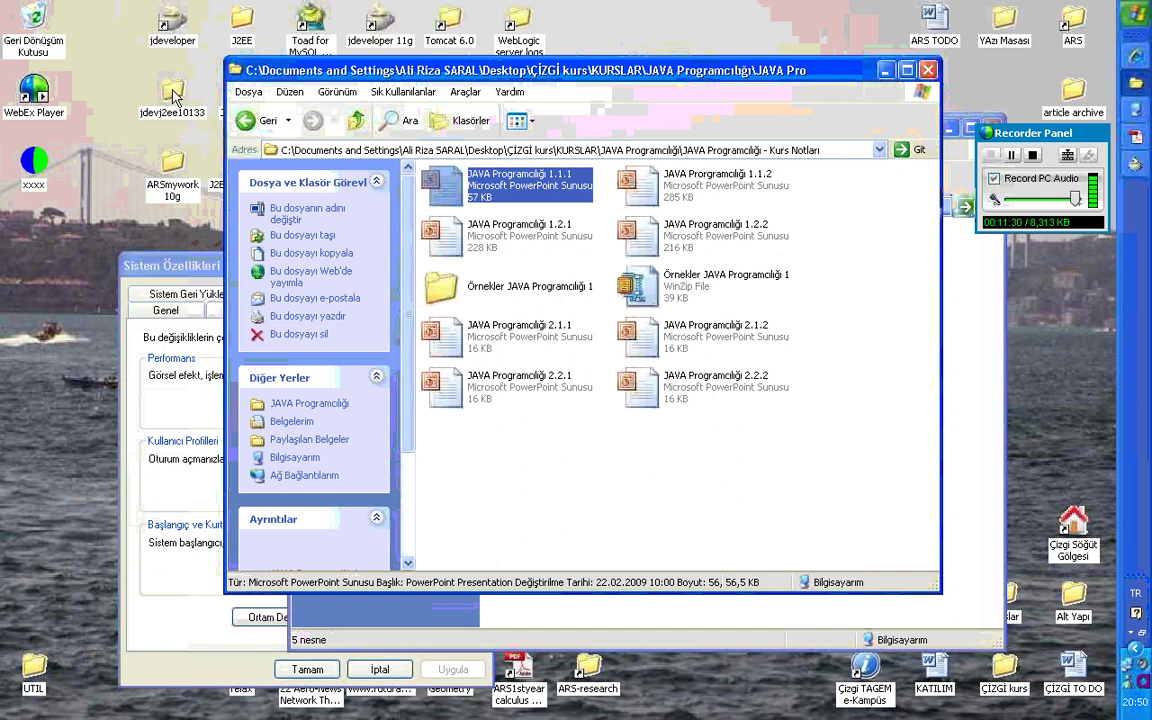
Open the jdk folder inside the desktop folder jdevj2ee10133 and select its full path.
click(173, 95)
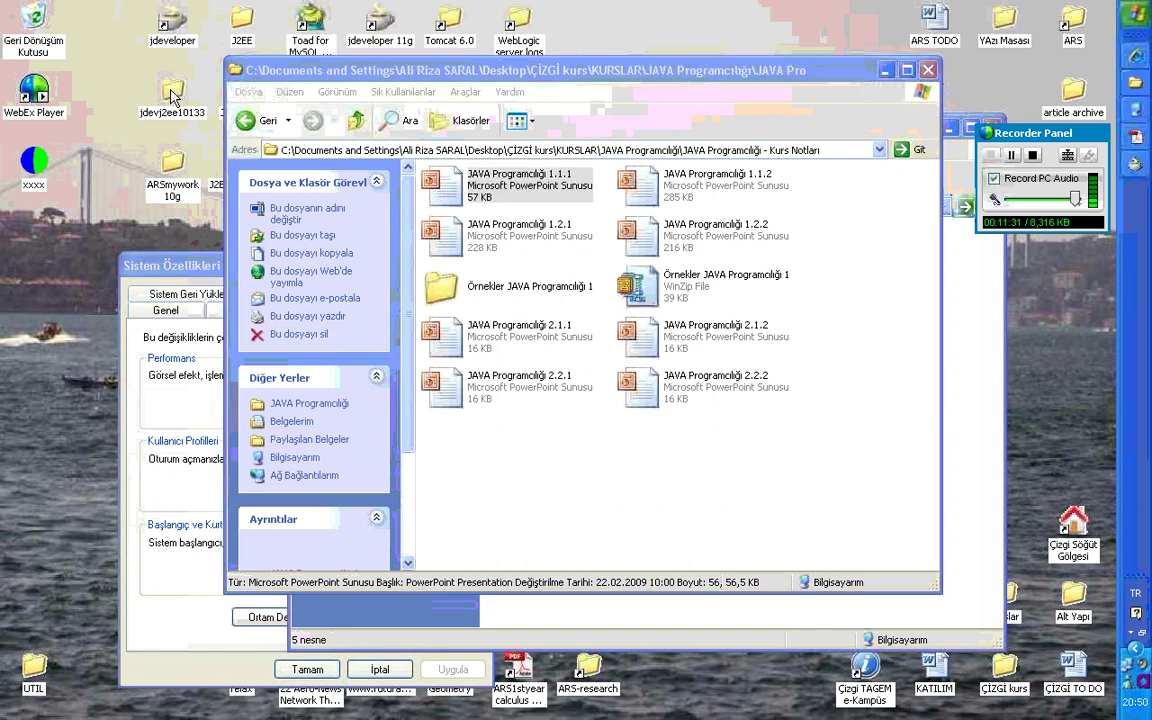
double_click(174, 95)
scroll(784, 380, down, 4)
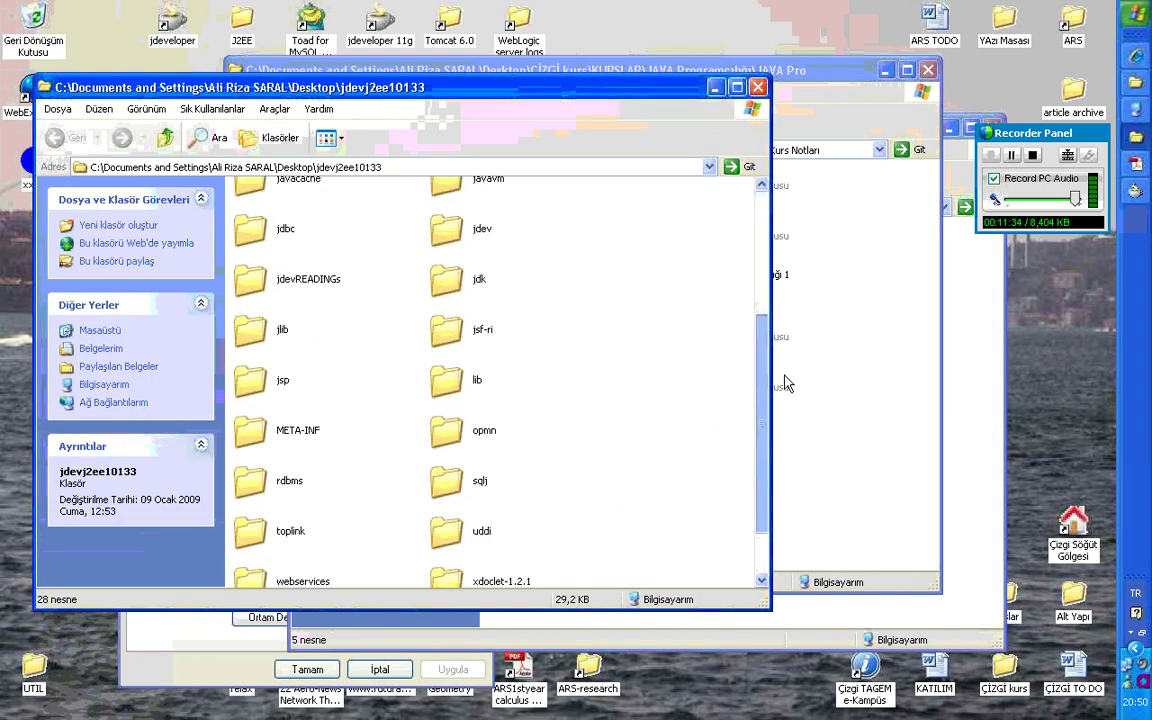
click(252, 565)
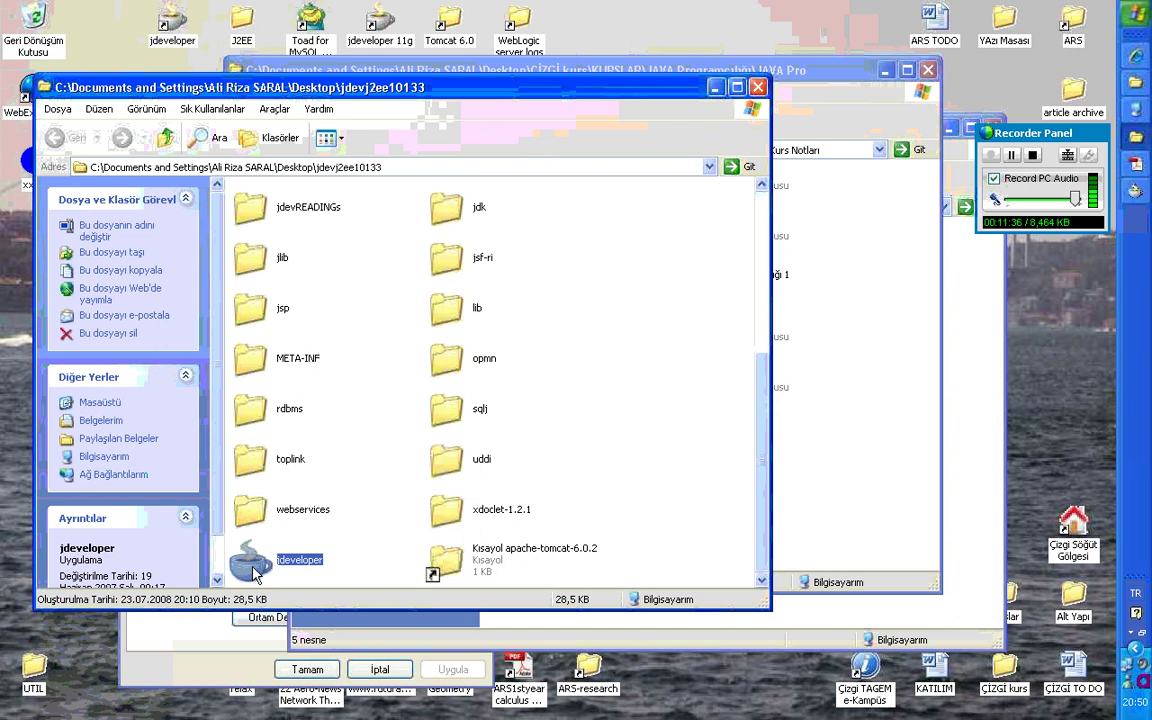
drag(766, 450, 770, 380)
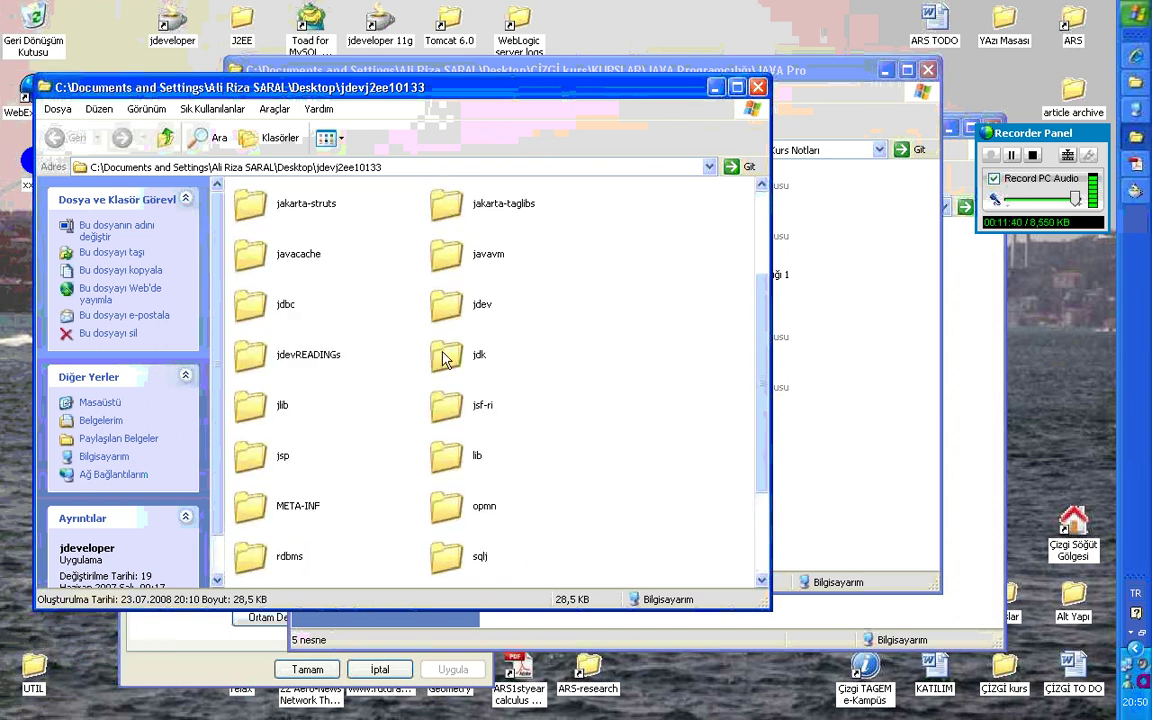
double_click(445, 358)
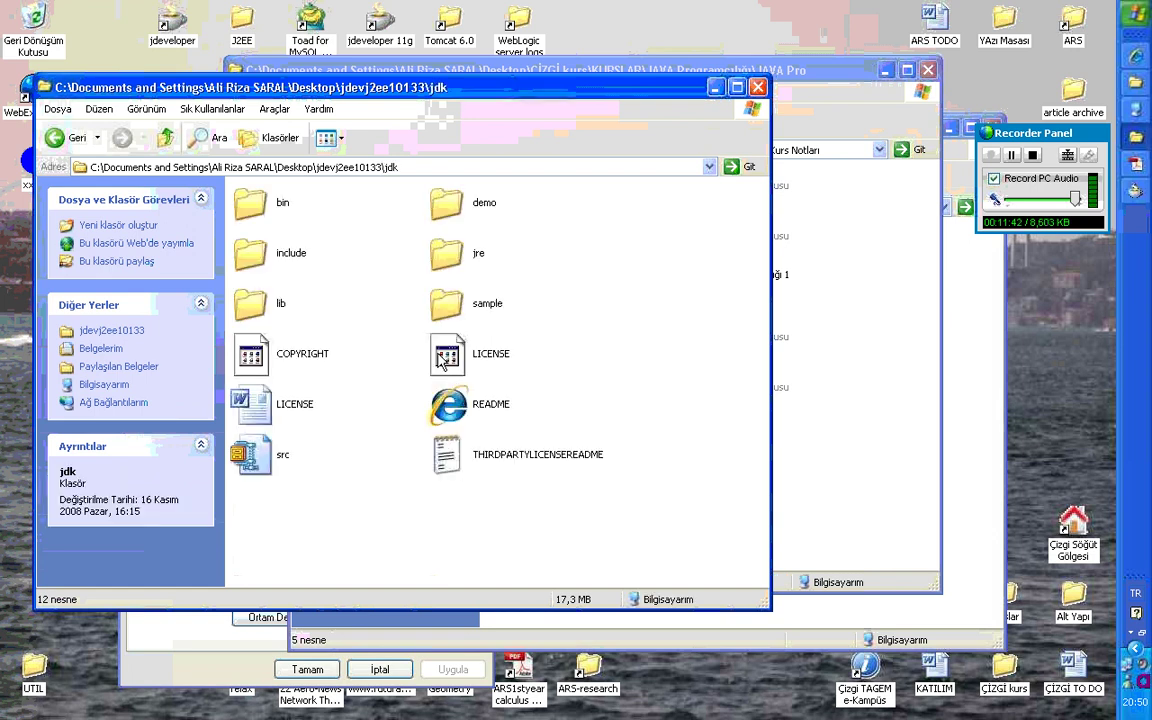
click(405, 166)
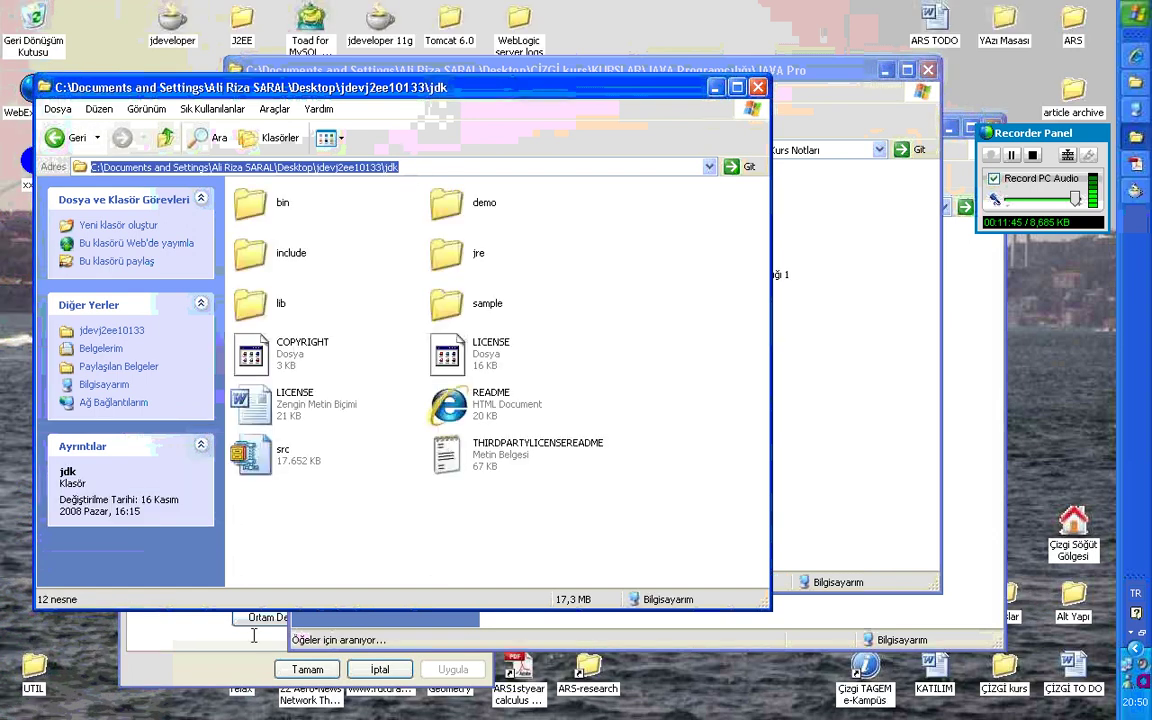
Reopen the environment variables and examine the value of the JAVA_HOME system variable, leaving it unedited.
click(190, 625)
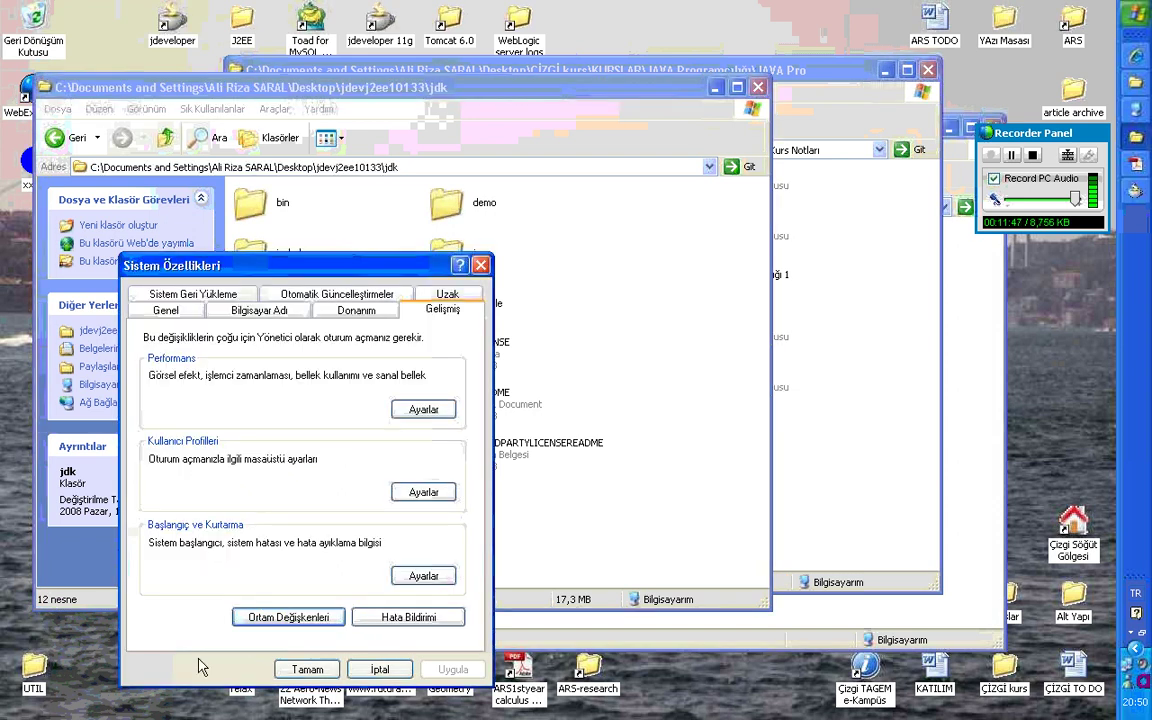
click(290, 617)
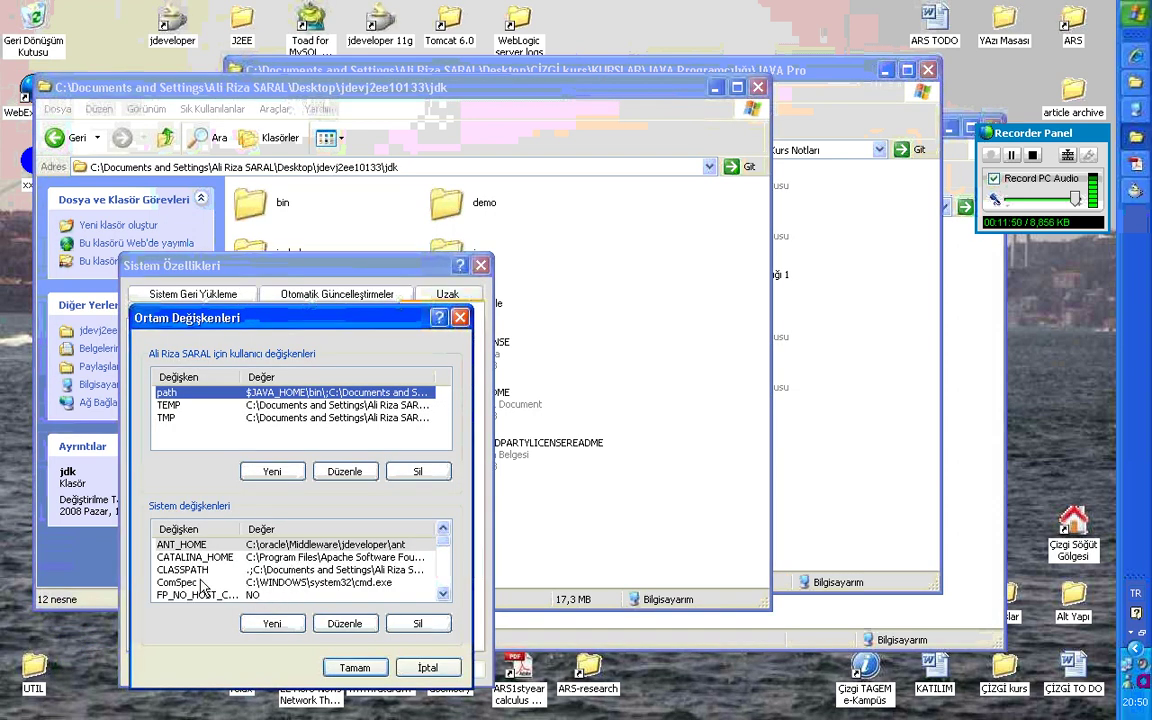
click(255, 583)
scroll(240, 594, down, 1)
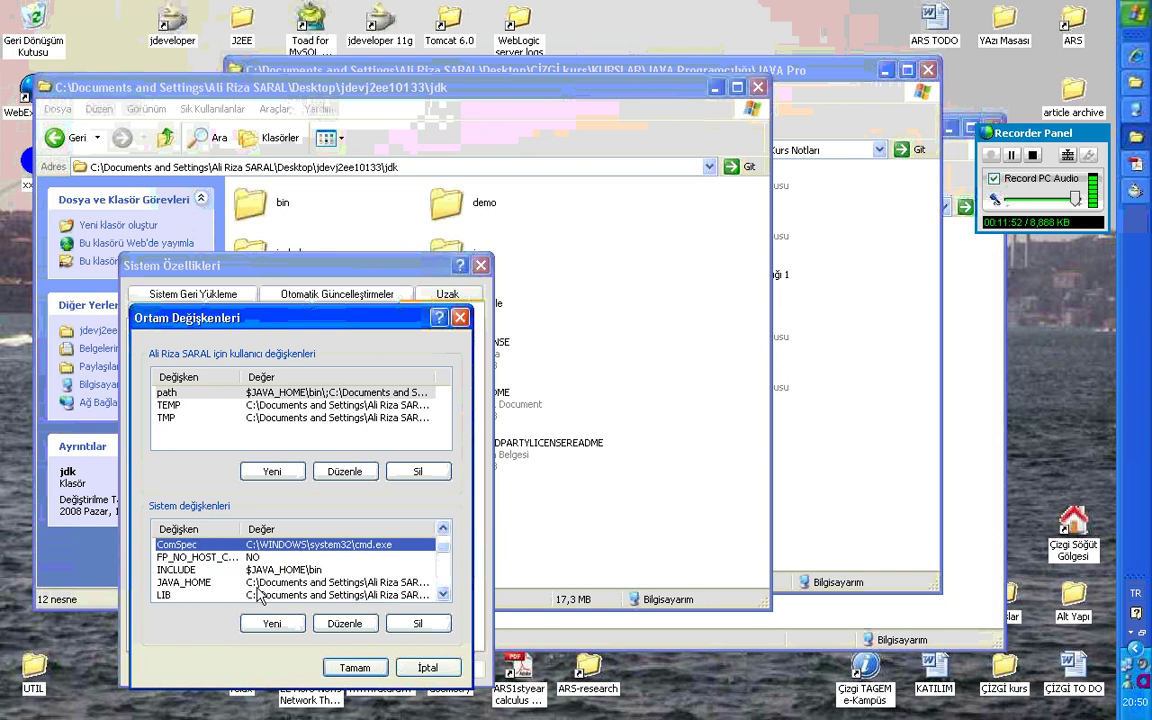
click(215, 582)
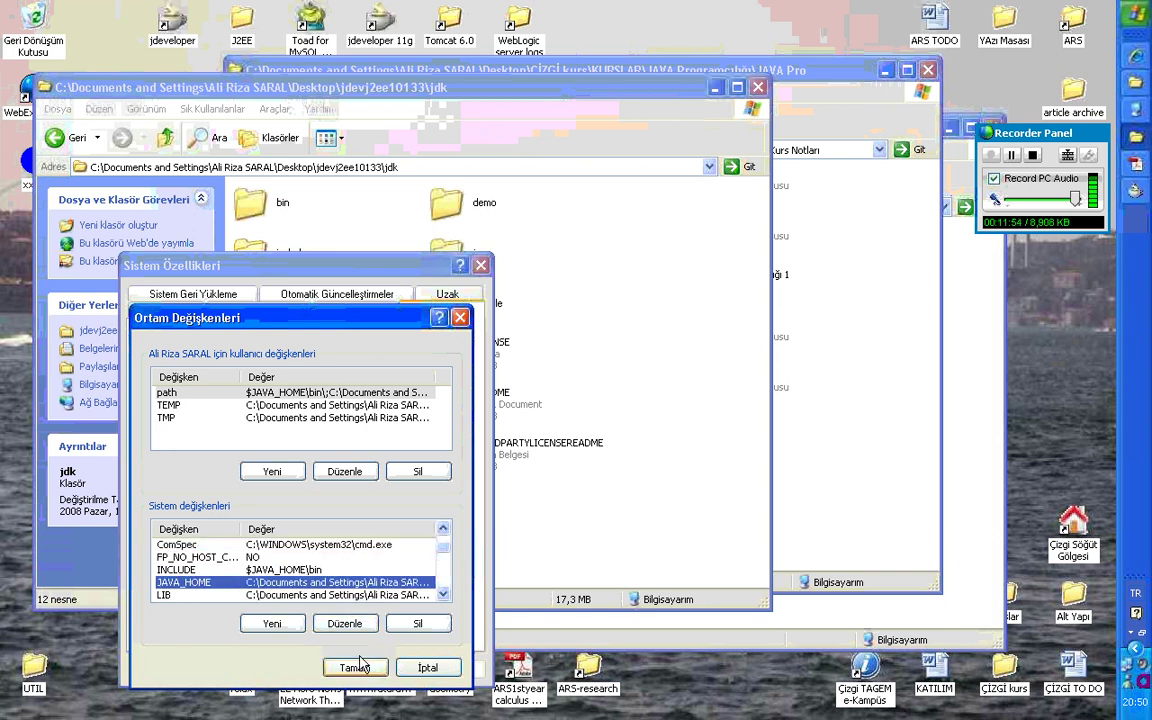
click(344, 624)
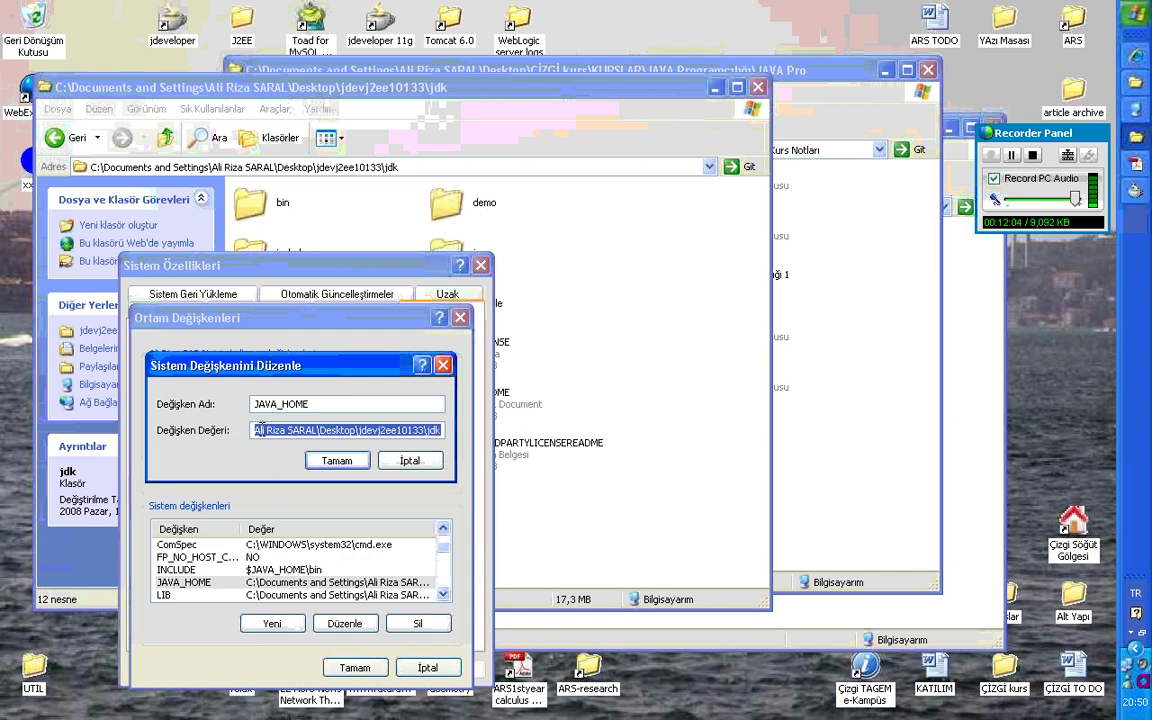
click(402, 461)
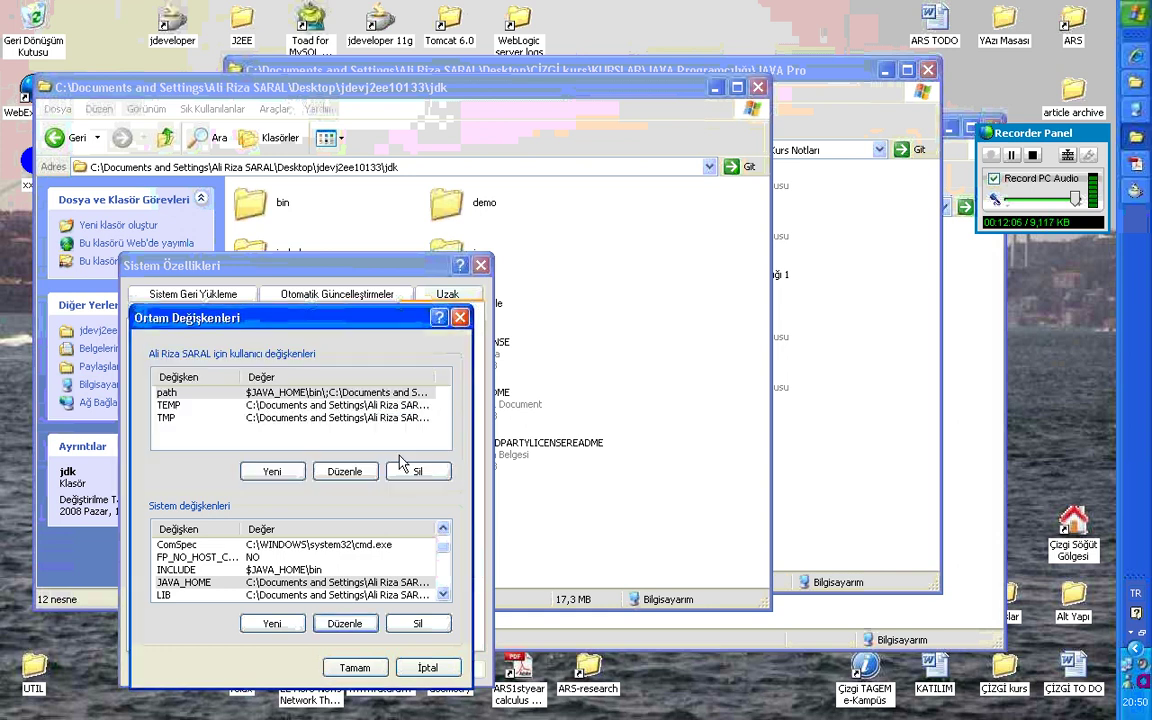
Examine the user variable path back to the start of its value, and close the system properties without saving.
click(222, 395)
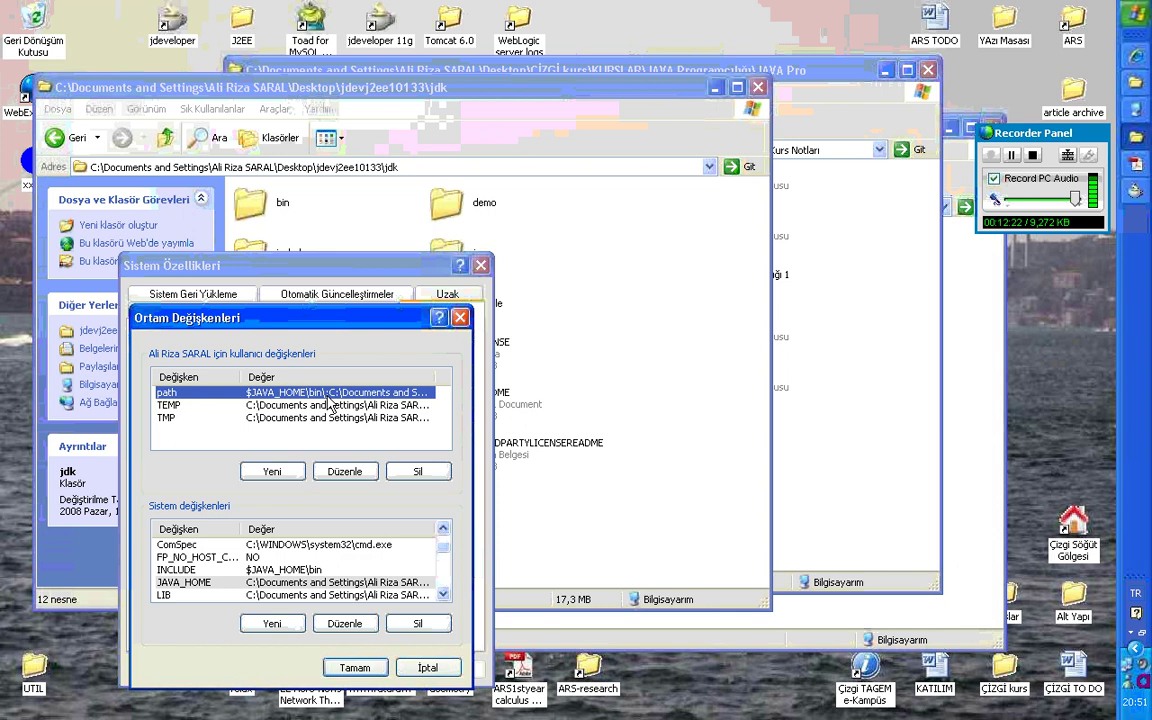
click(340, 474)
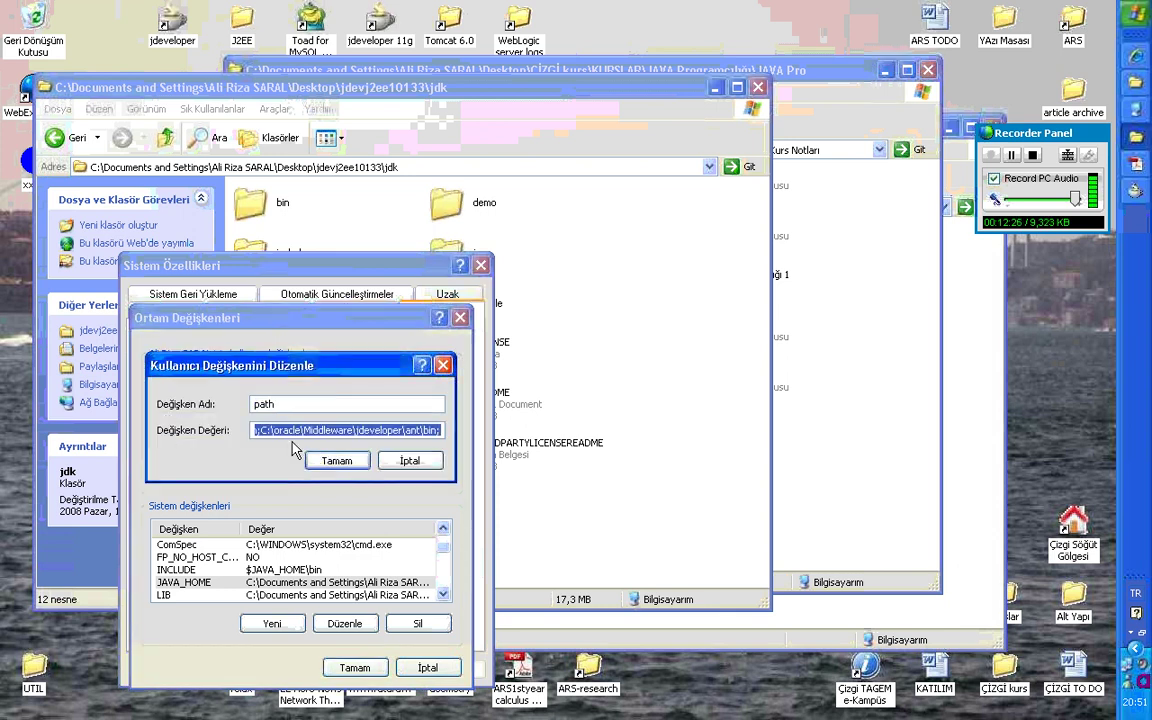
click(285, 430)
key(Left)
key(Left)
key(Left)
key(Left)
key(Left)
key(Left)
key(Left)
key(Left)
key(Left)
key(Left)
key(Left)
key(Left)
key(Left)
key(Left)
key(Left)
key(Left)
key(Left)
key(Left)
key(Left)
key(Left)
key(Left)
key(Left)
key(Left)
key(Left)
key(Left)
key(Left)
key(Left)
key(Left)
key(Left)
key(Left)
key(Left)
key(Left)
key(Left)
key(Left)
key(Left)
key(Left)
key(Left)
key(Left)
key(Left)
key(Left)
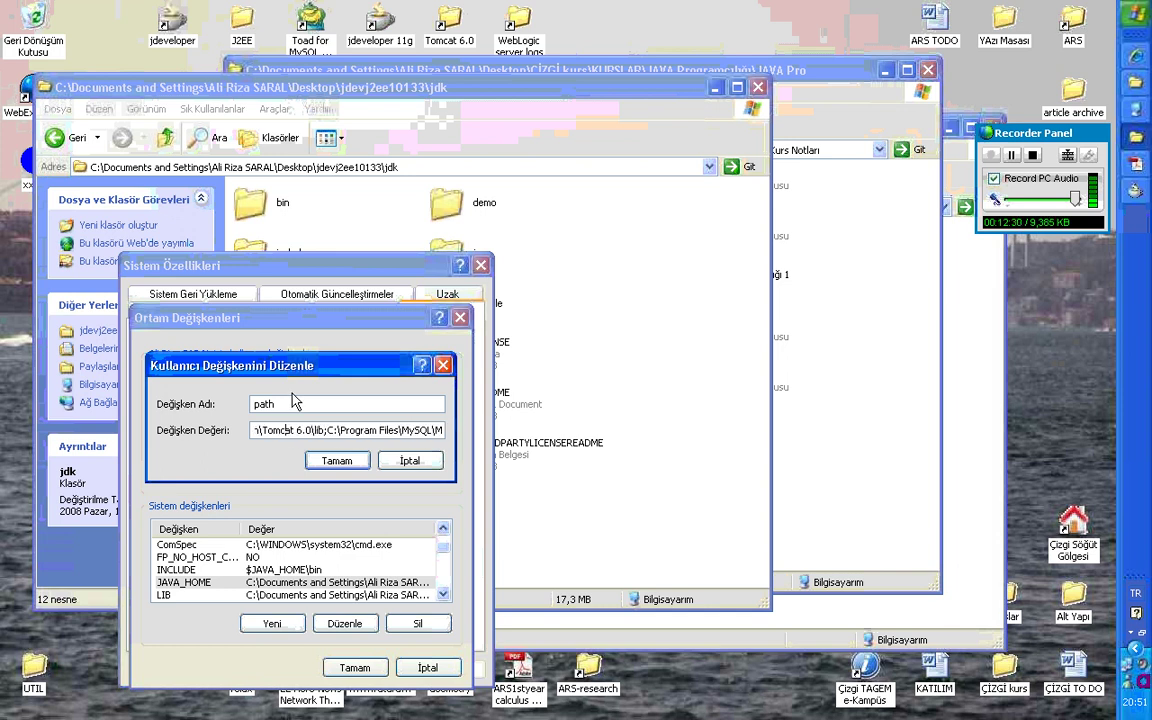
key(Left)
key(Left)
key(Left)
key(Left)
key(Left)
key(Left)
key(Left)
key(Left)
key(Left)
key(Left)
key(Left)
key(Left)
key(Left)
key(Left)
key(Left)
key(Left)
key(Left)
key(Left)
key(Left)
key(Left)
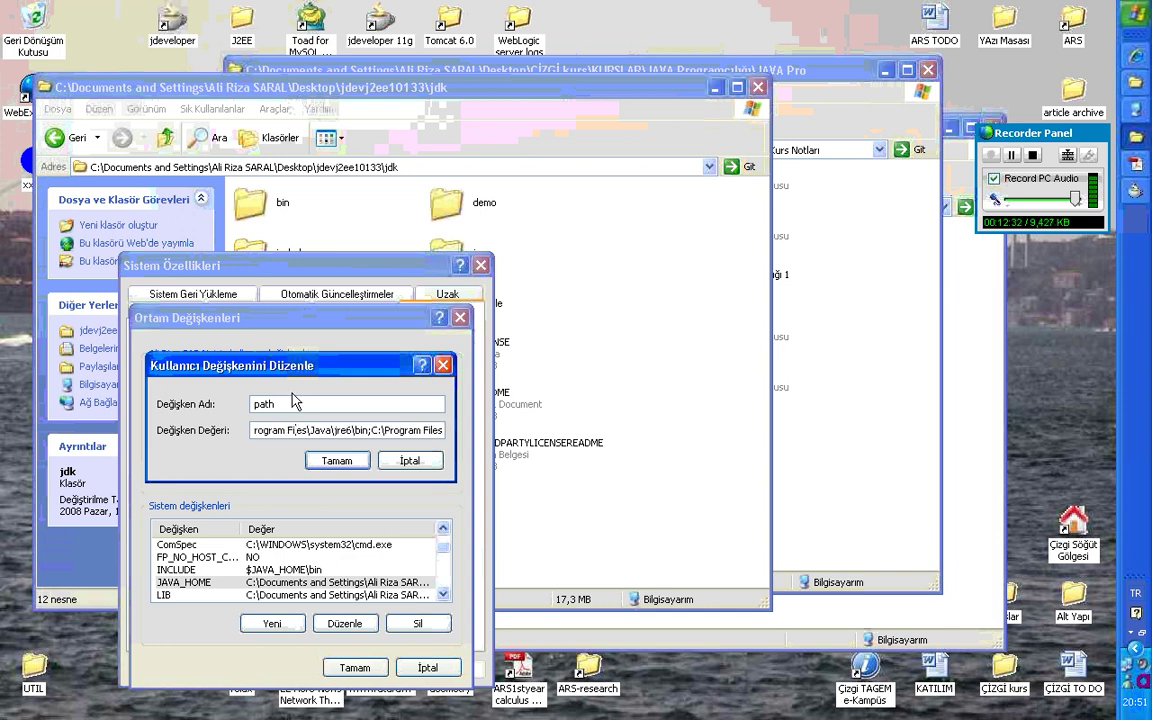
key(Left)
key(Left)
key(Left)
key(Left)
key(Left)
key(Left)
key(Left)
key(Left)
key(Left)
key(Left)
key(Left)
key(Left)
key(Left)
key(Left)
key(Left)
key(Left)
key(Left)
key(Left)
key(Left)
key(Left)
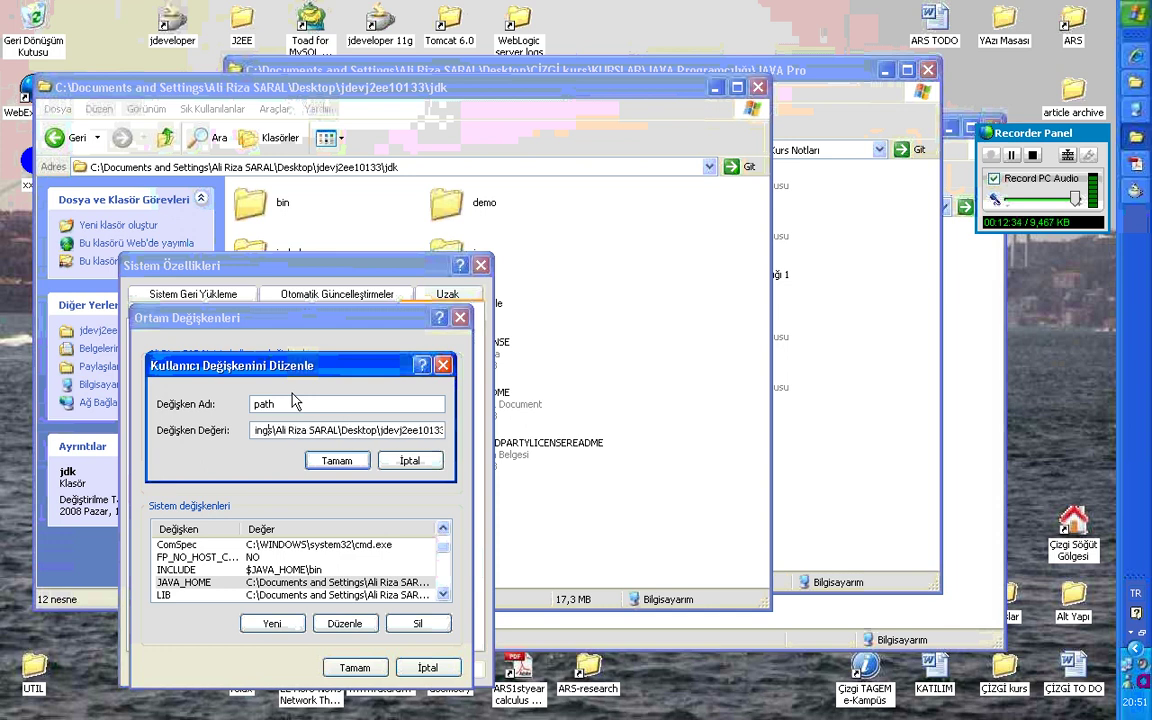
key(Left)
key(Left)
key(Left)
key(Left)
key(Left)
key(Left)
key(Left)
key(Left)
key(Left)
key(Left)
key(Left)
key(Left)
key(Left)
key(Left)
key(Left)
key(Left)
key(Left)
key(Left)
key(Left)
key(Left)
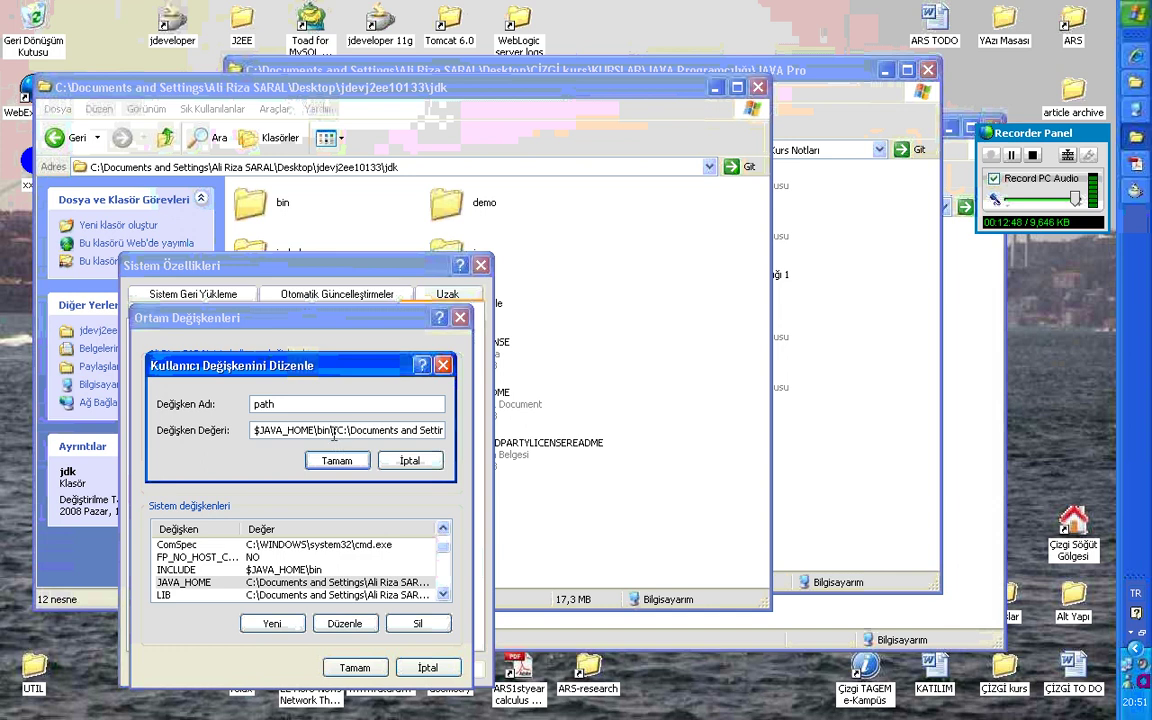
click(410, 462)
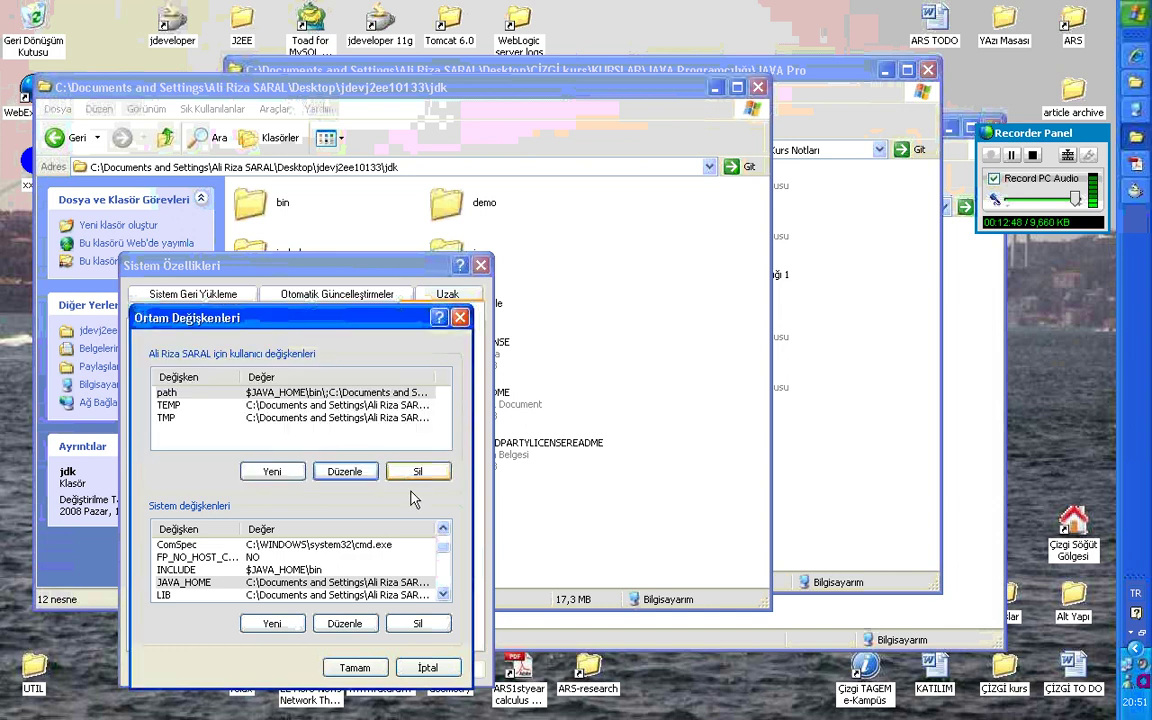
click(410, 670)
click(380, 670)
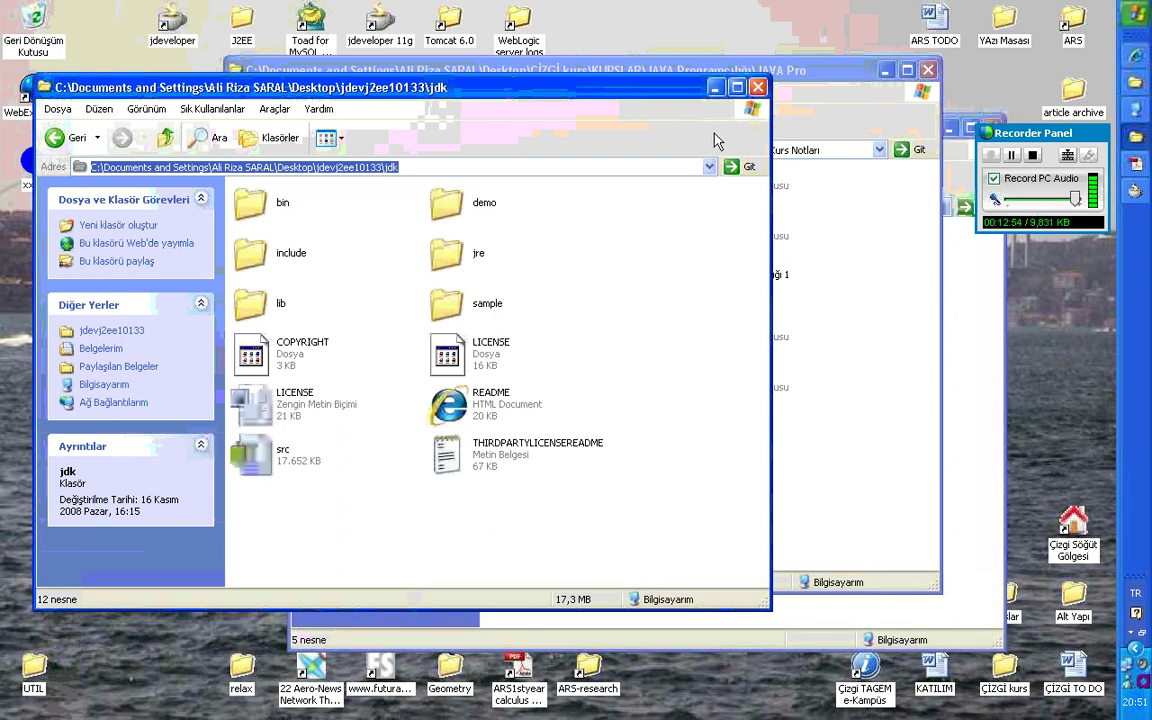
Close the jdk folder and bring the Bilgisayarım window forward over the course notes, clear of the recorder panel.
click(759, 89)
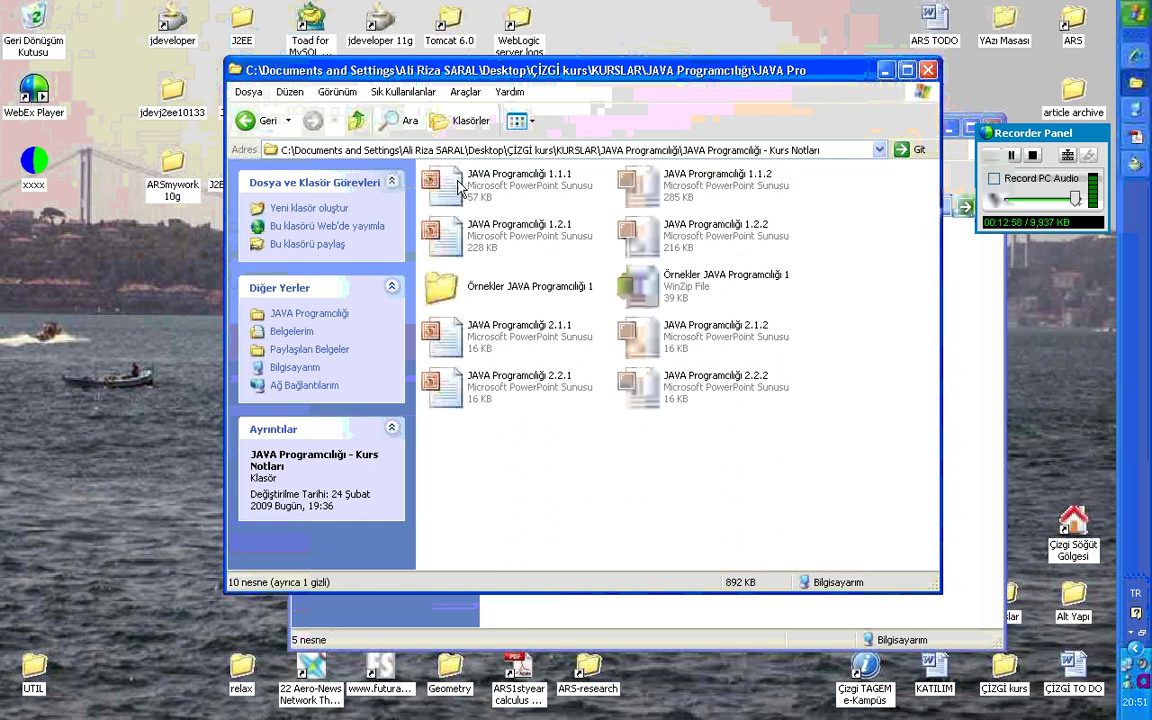
click(461, 185)
right_click(461, 187)
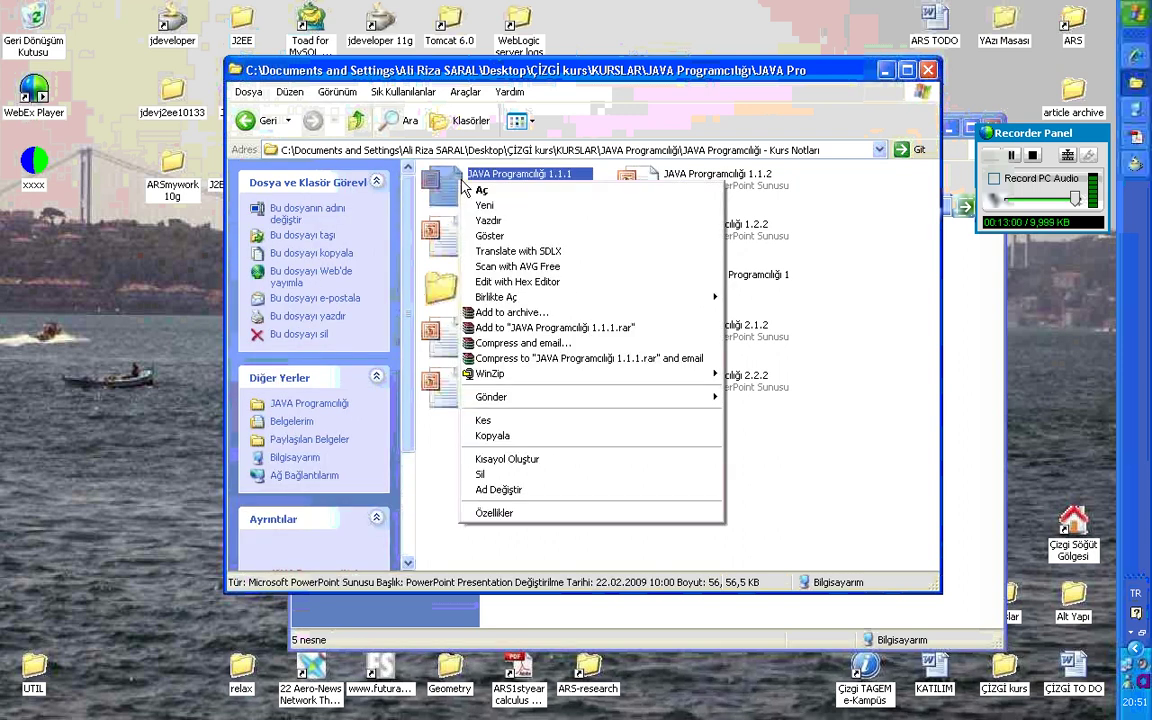
key(super+e)
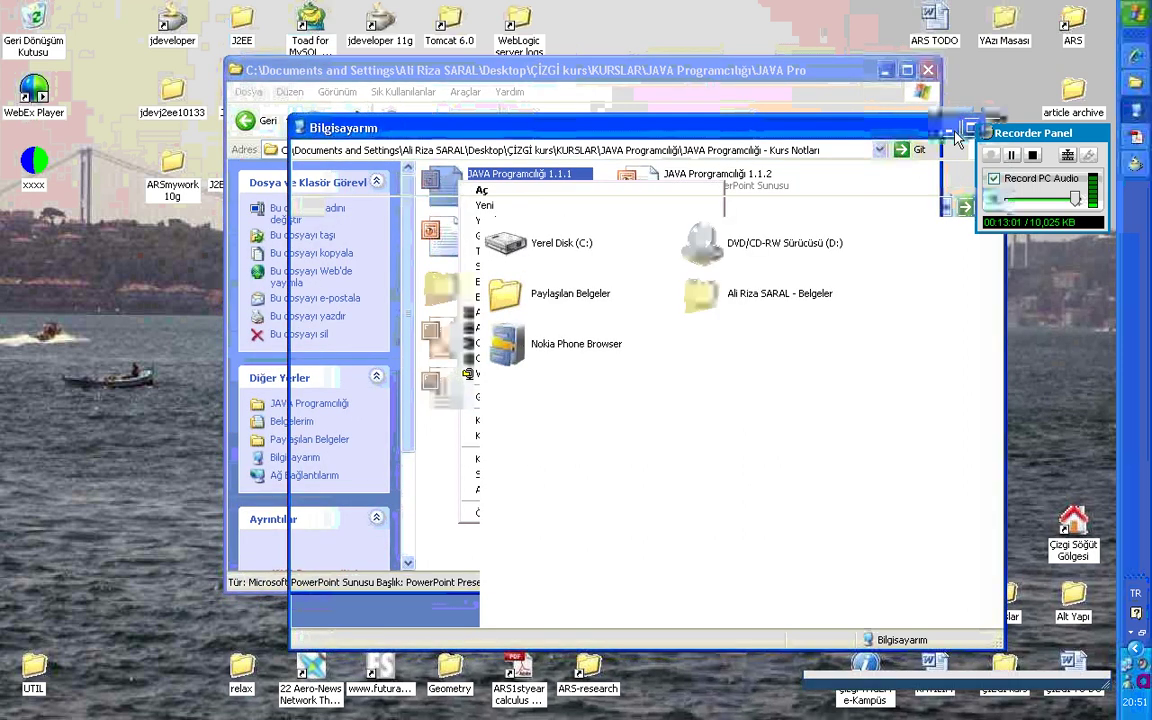
drag(824, 131, 681, 133)
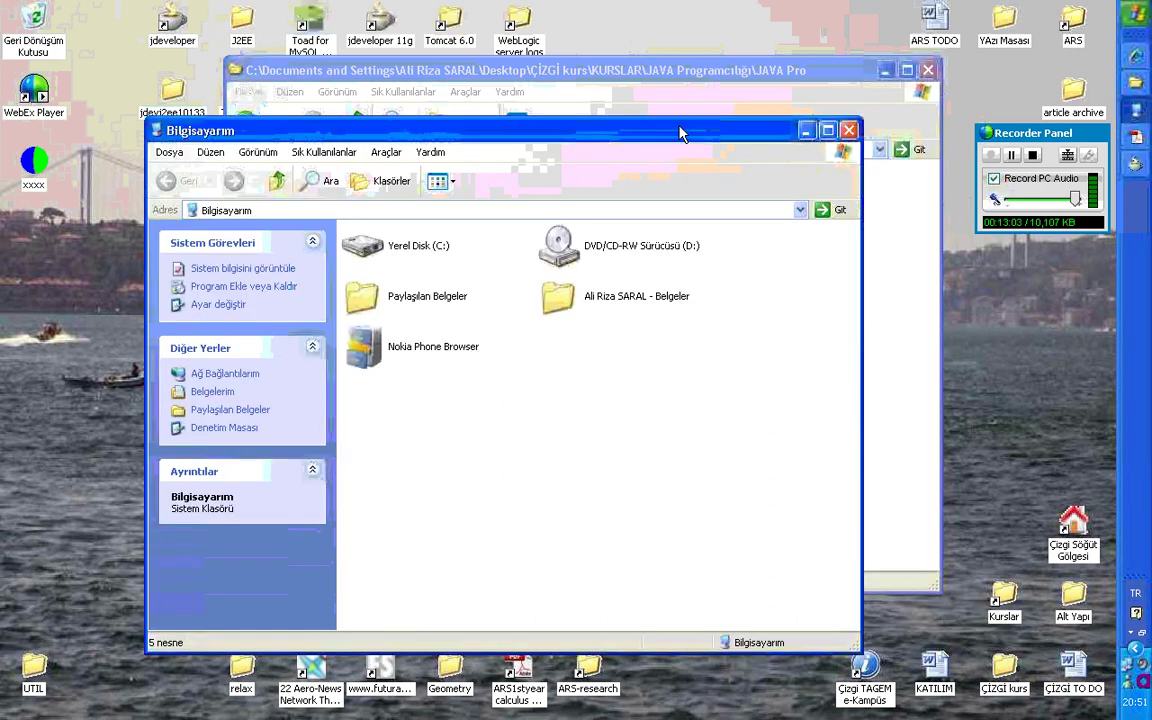
Minimize the Bilgisayarım window and start the slide show of the JAVA Programcılığı 1.1.1 presentation from the course notes folder.
click(806, 131)
right_click(450, 184)
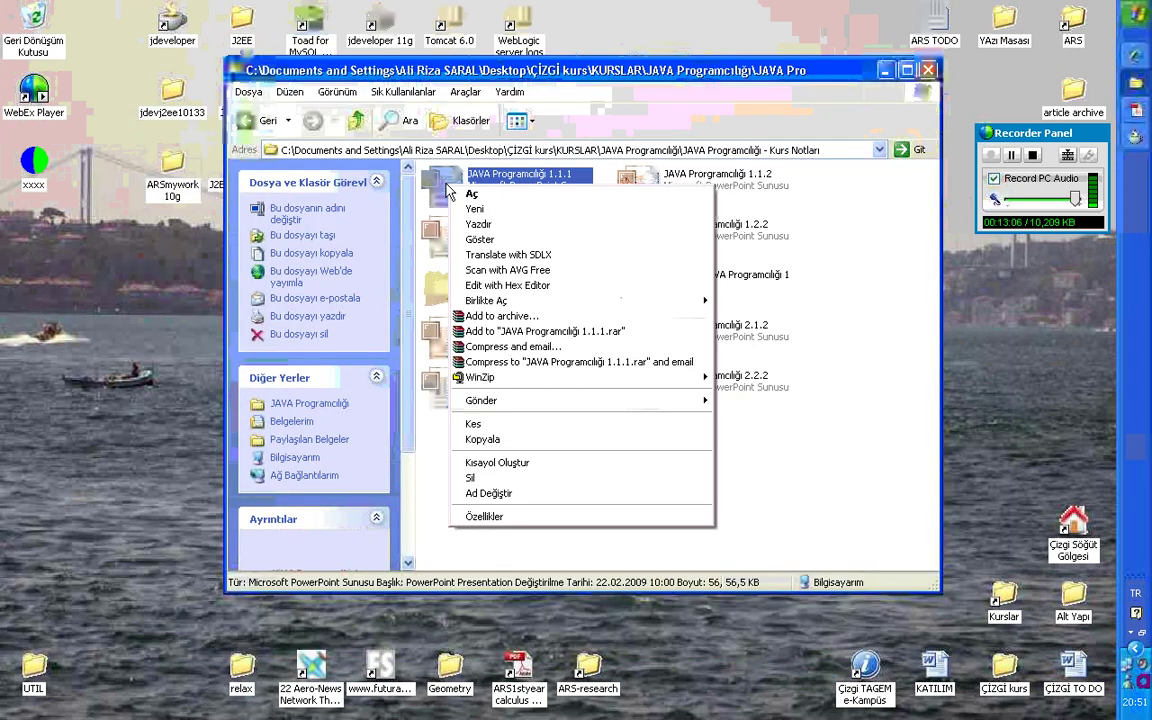
click(497, 241)
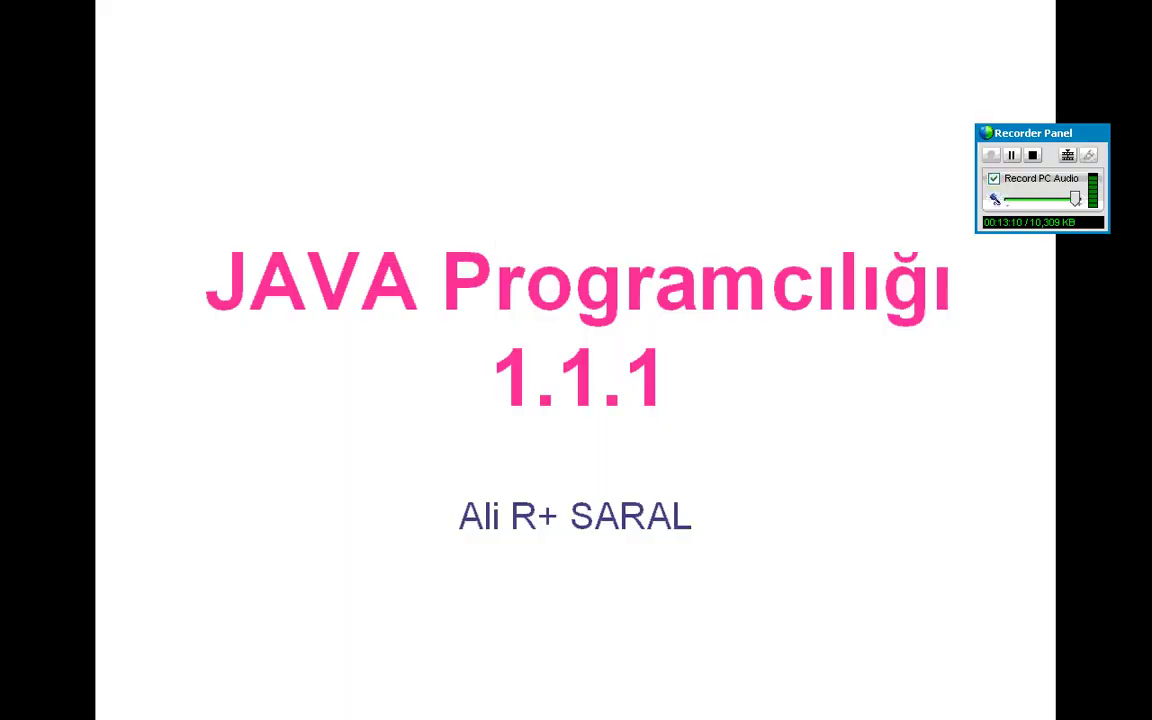
Jump to slide 7, JDEV tanıtımı, in the slide show and advance to the JDEV menuler 0 slide.
right_click(487, 212)
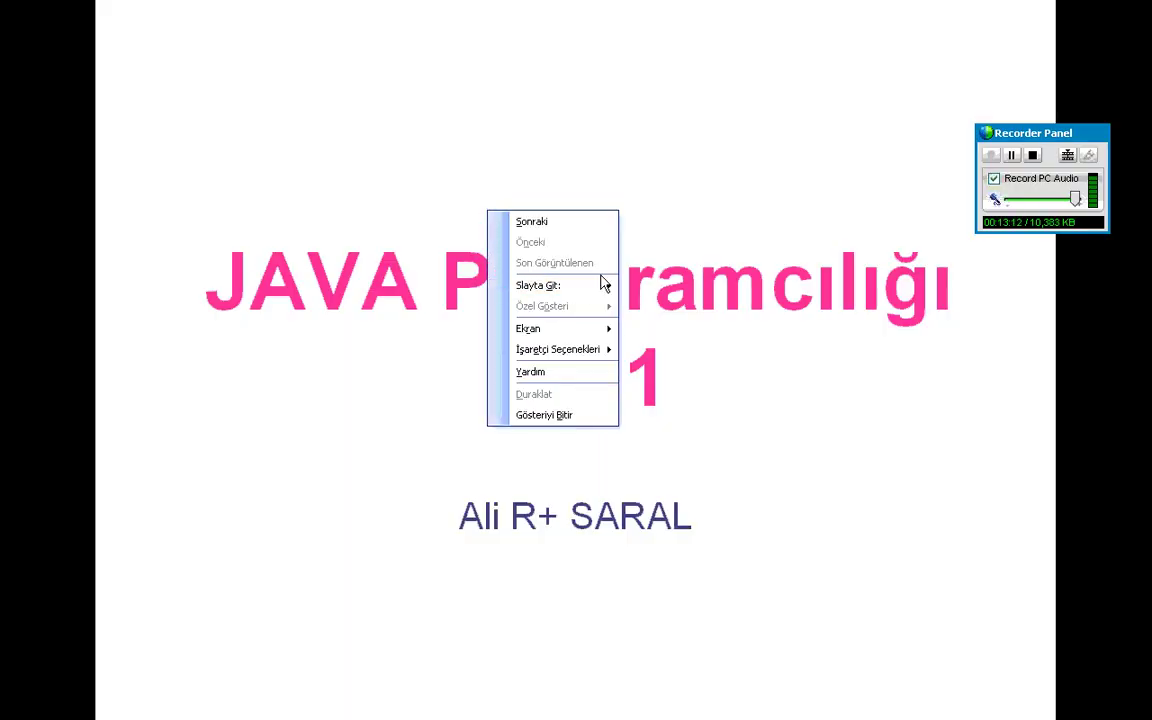
mouse_move(605, 288)
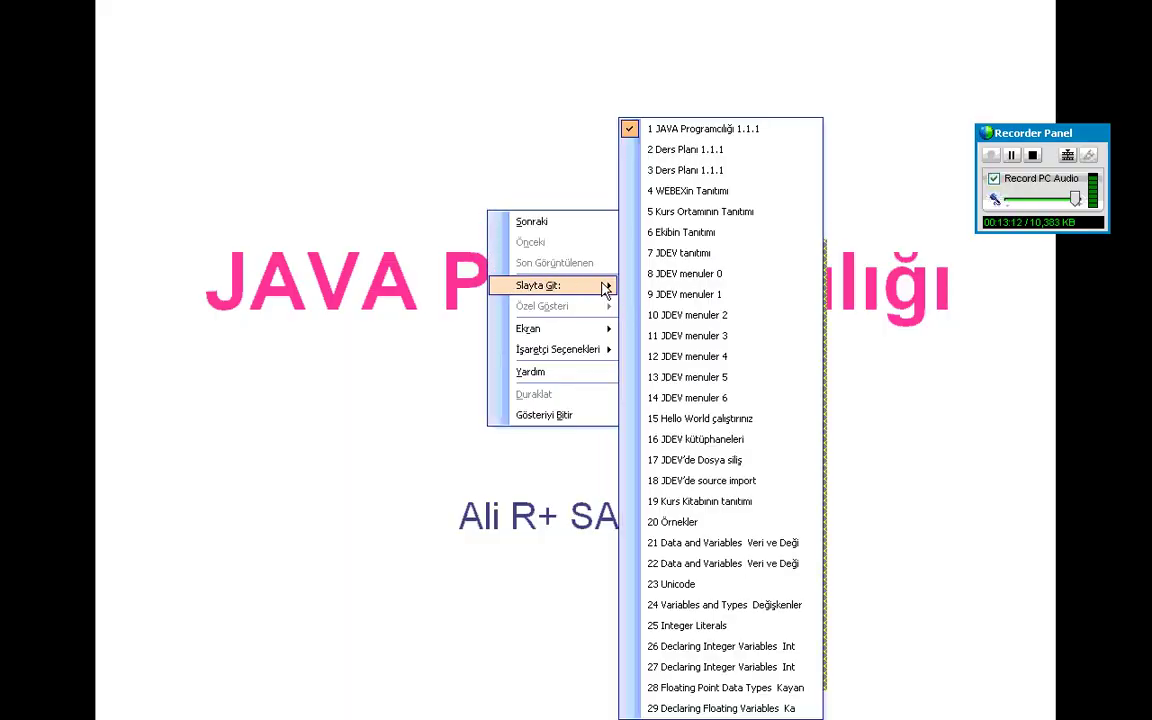
click(688, 256)
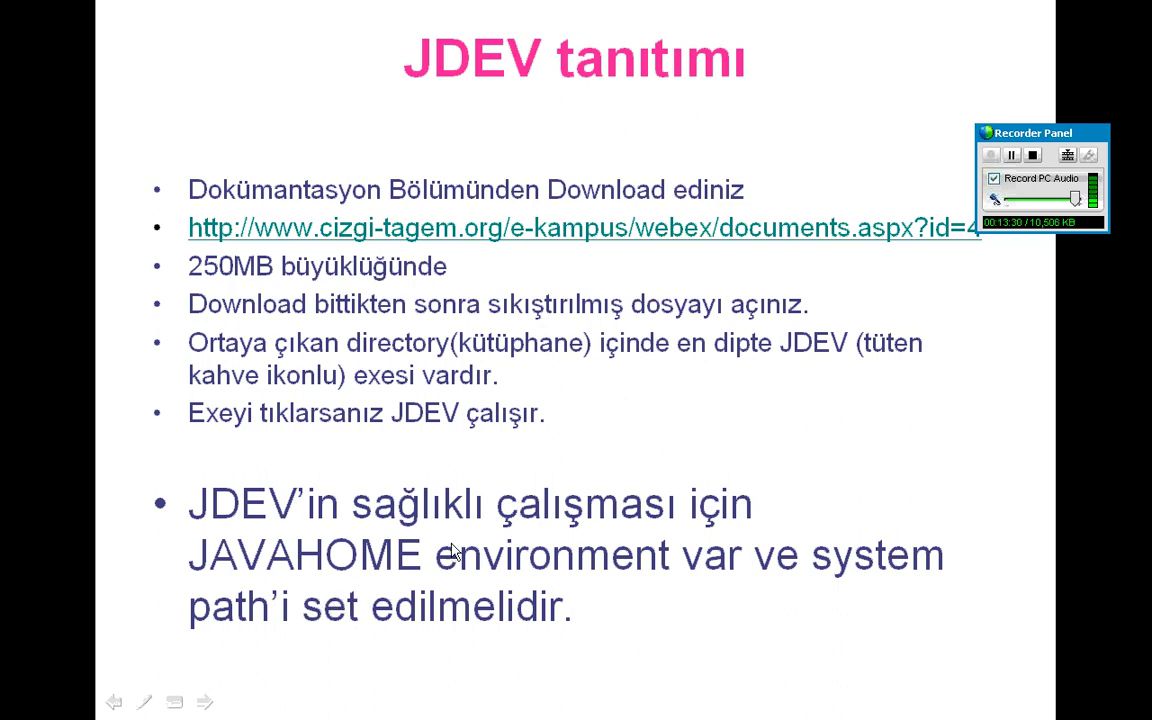
click(473, 480)
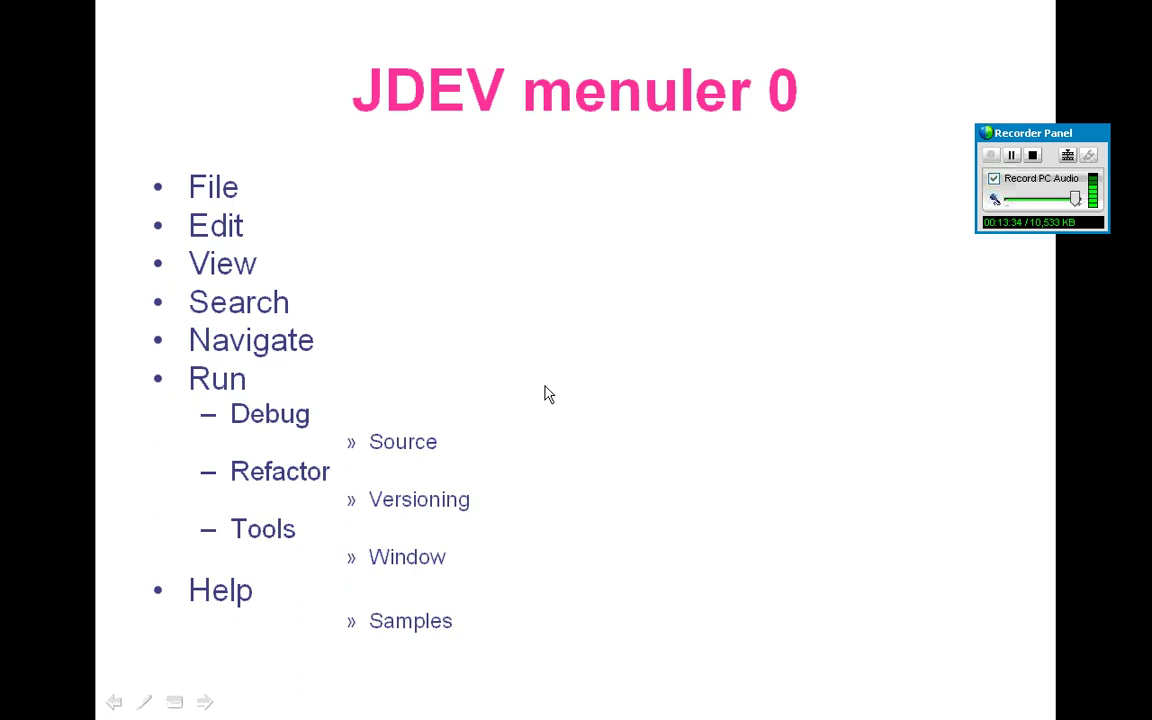